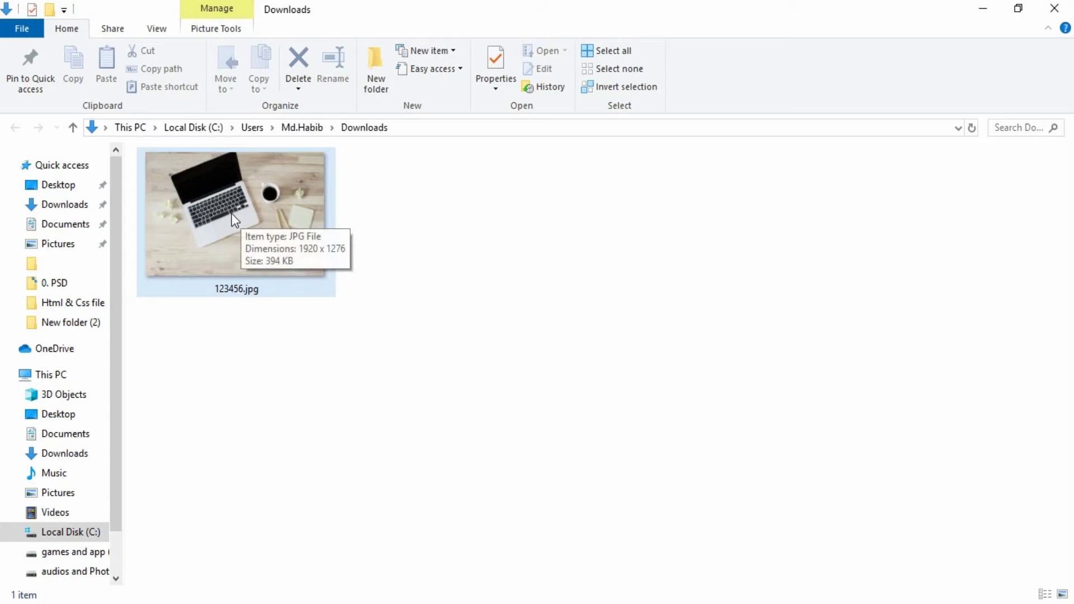
Examine the file size of 123456.jpg in the Downloads folder through its properties
right_click(217, 212)
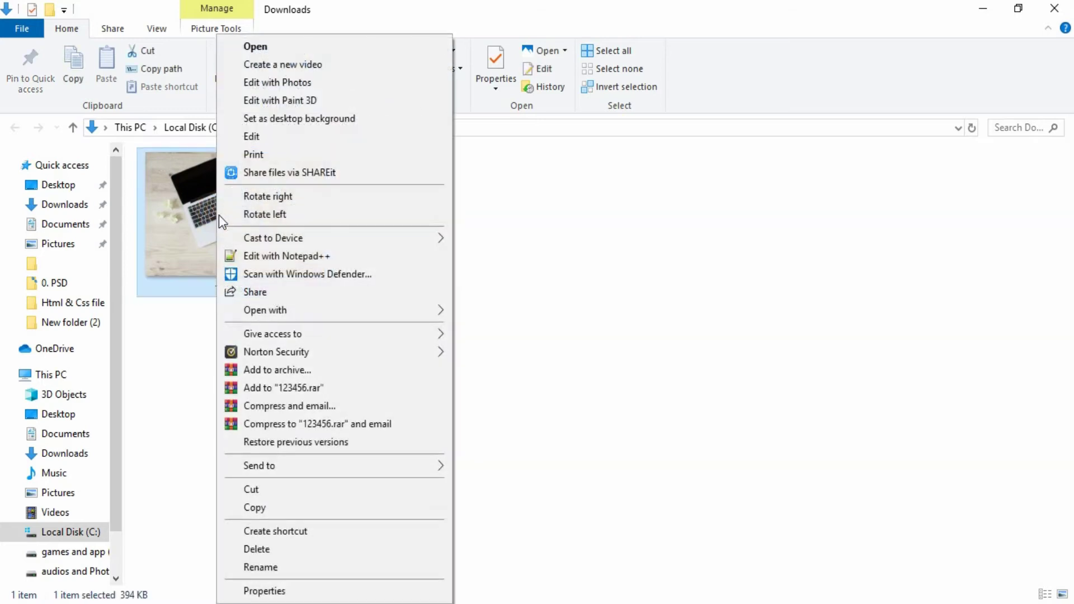
left_click(278, 591)
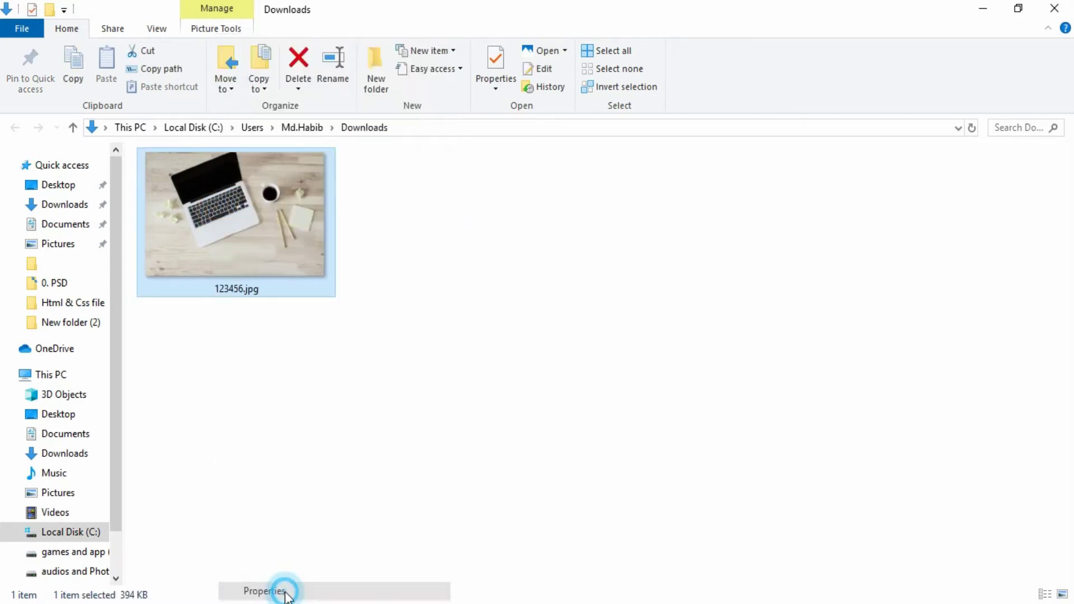
left_click_drag(376, 193, 532, 151)
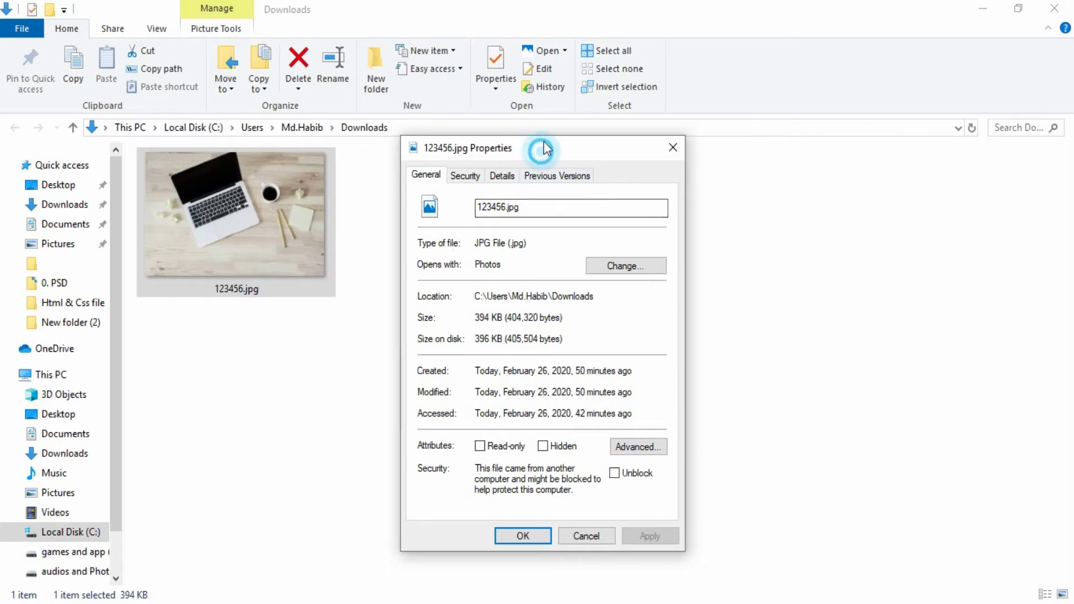
left_click_drag(541, 150, 553, 86)
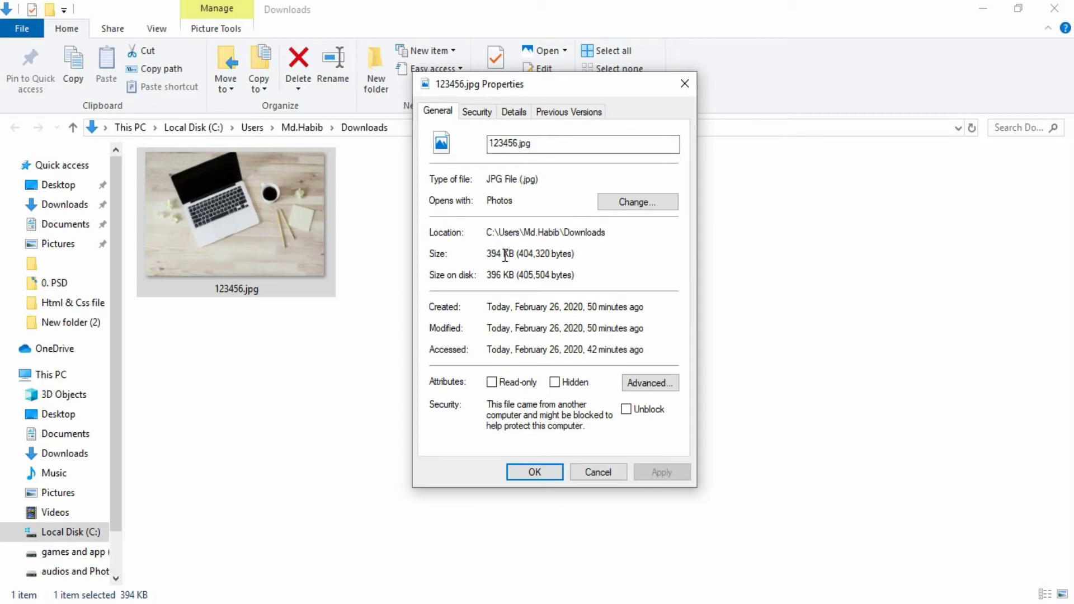
left_click(546, 84)
left_click_drag(546, 89, 540, 109)
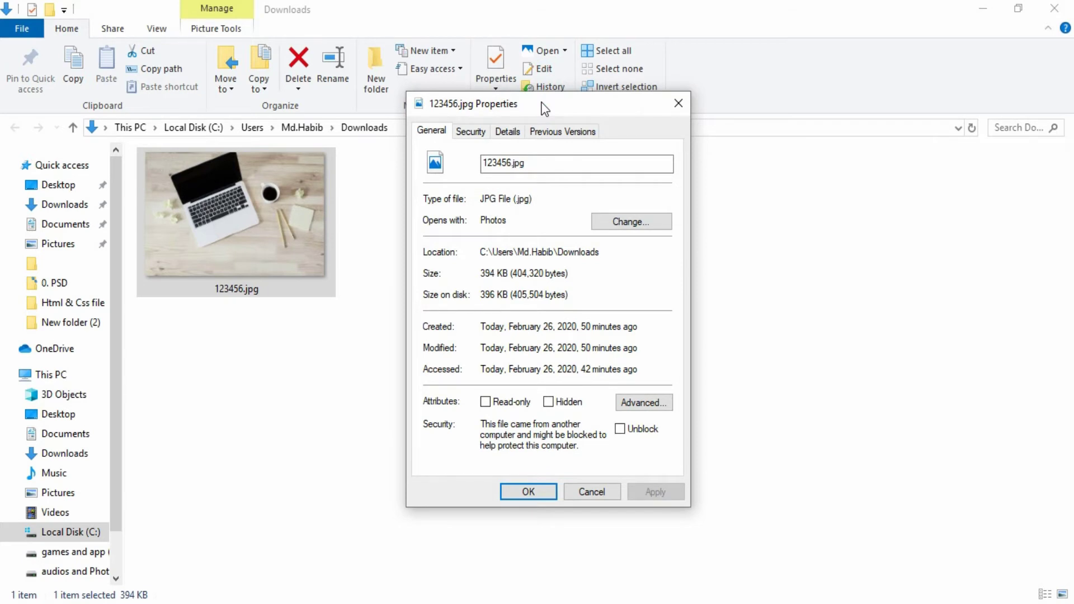
left_click_drag(545, 108, 551, 136)
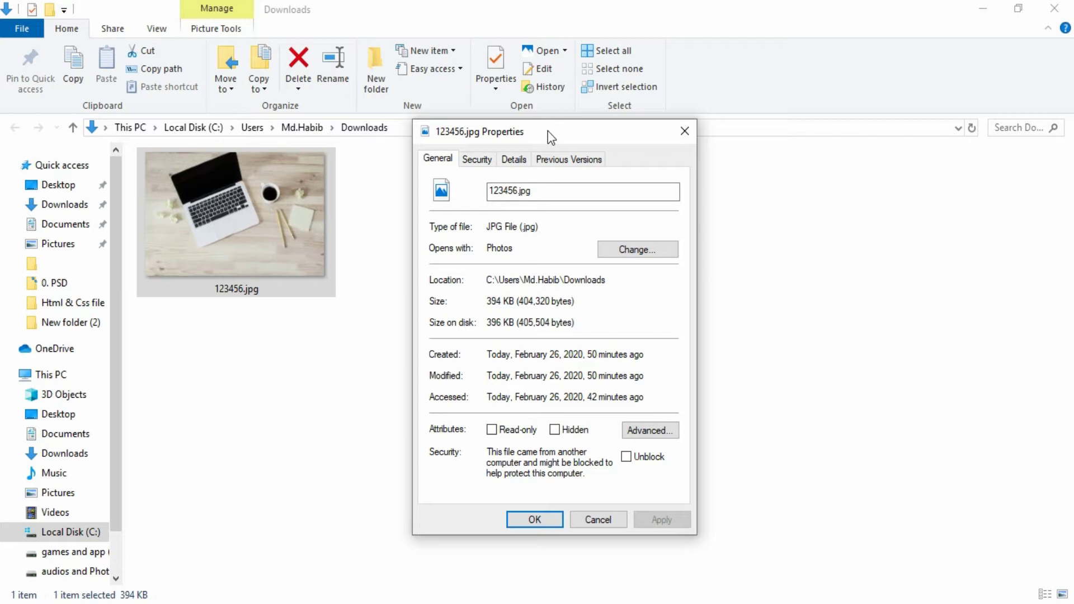
left_click_drag(548, 131, 576, 122)
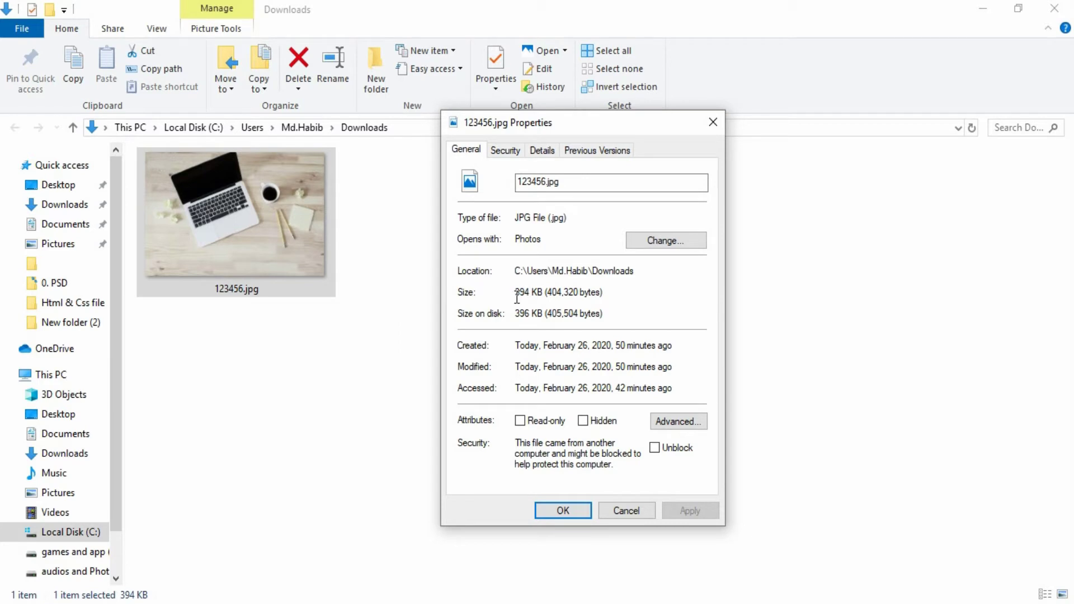
left_click_drag(555, 134, 586, 122)
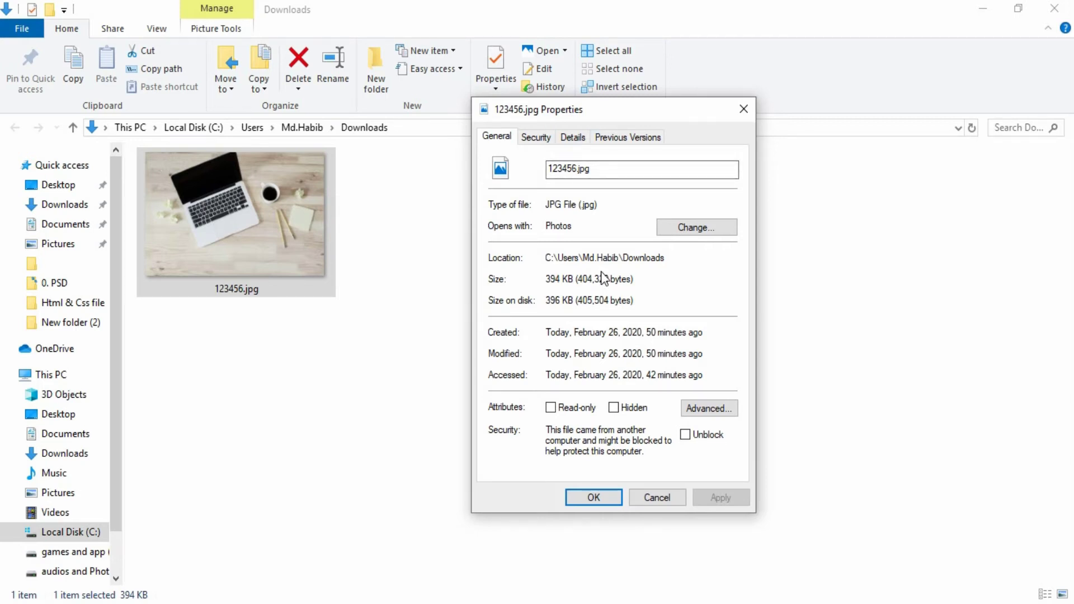
left_click_drag(655, 116, 702, 97)
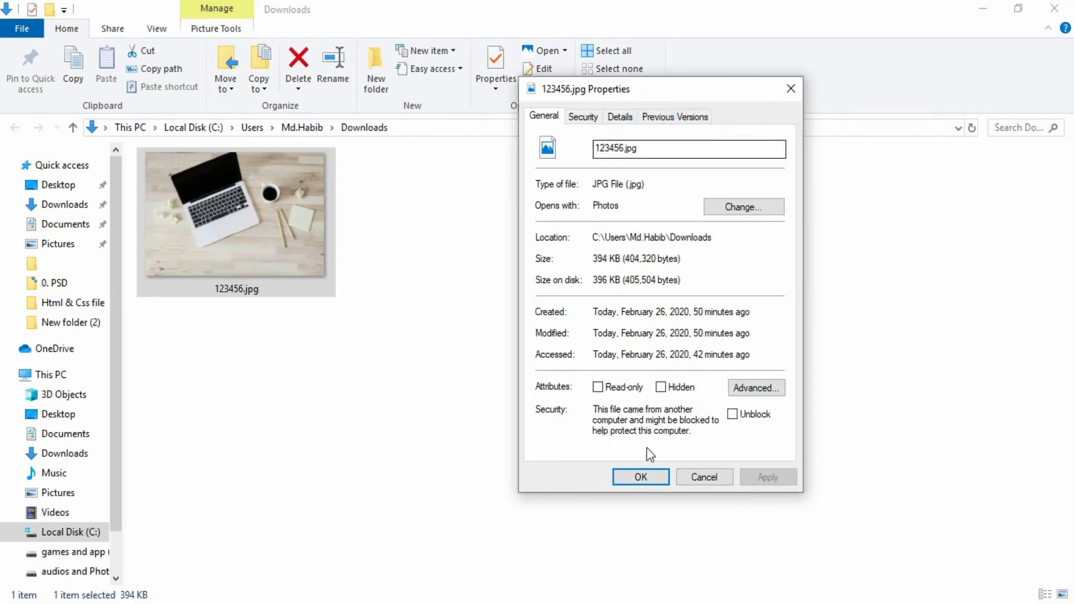
left_click(649, 478)
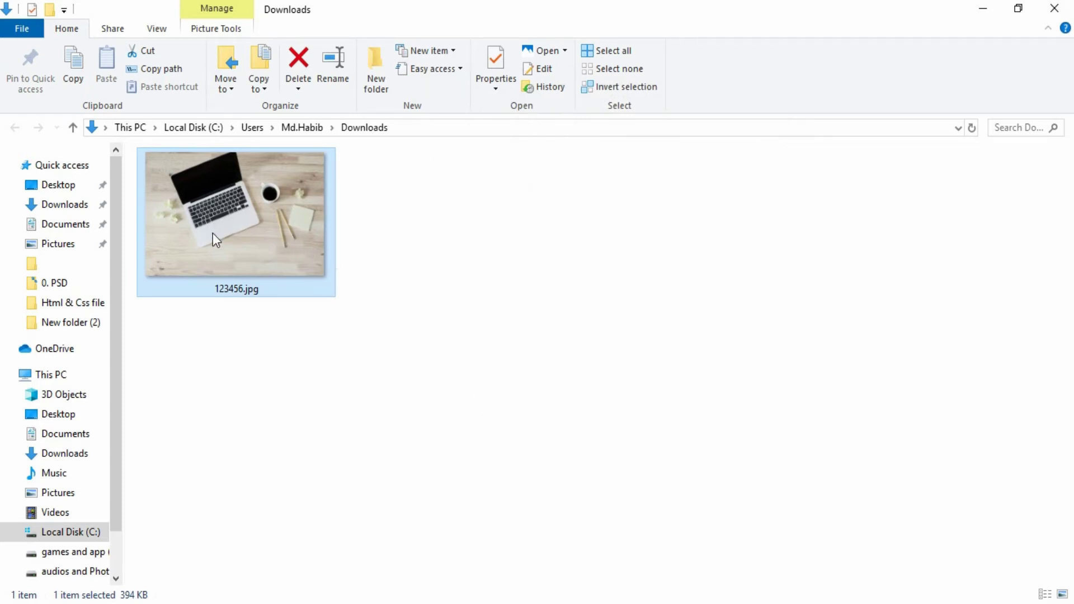
Open 123456.jpg from Downloads in Photoshop and convert its background into a regular layer
left_click_drag(173, 228, 420, 338)
double_click(980, 371)
left_click(673, 189)
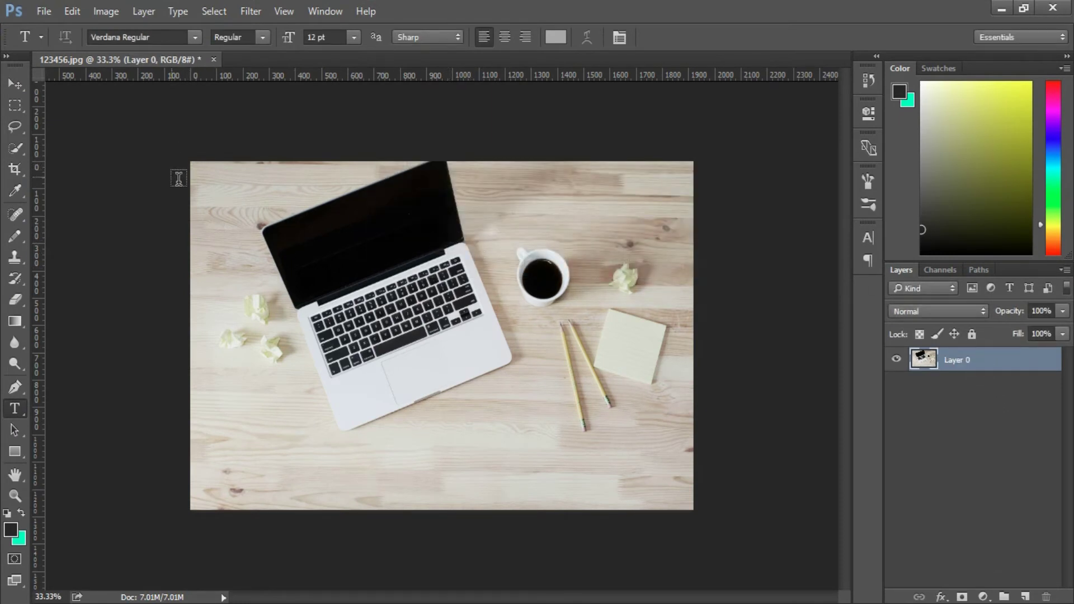
Set the image resolution to 72 pixels/inch in the Image Size settings
left_click(105, 14)
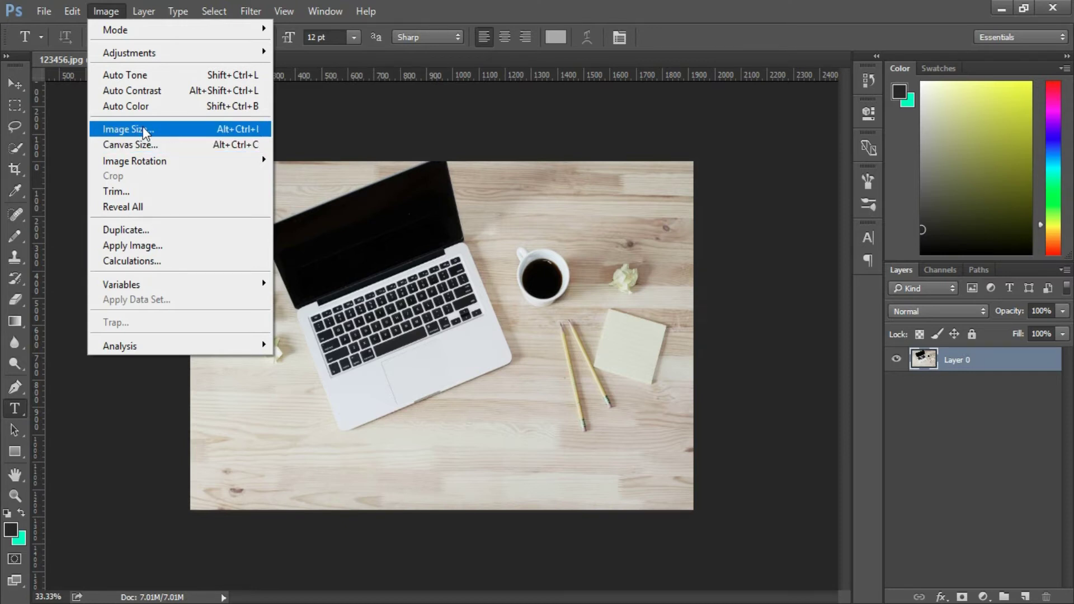
left_click(119, 130)
left_click_drag(424, 89, 395, 150)
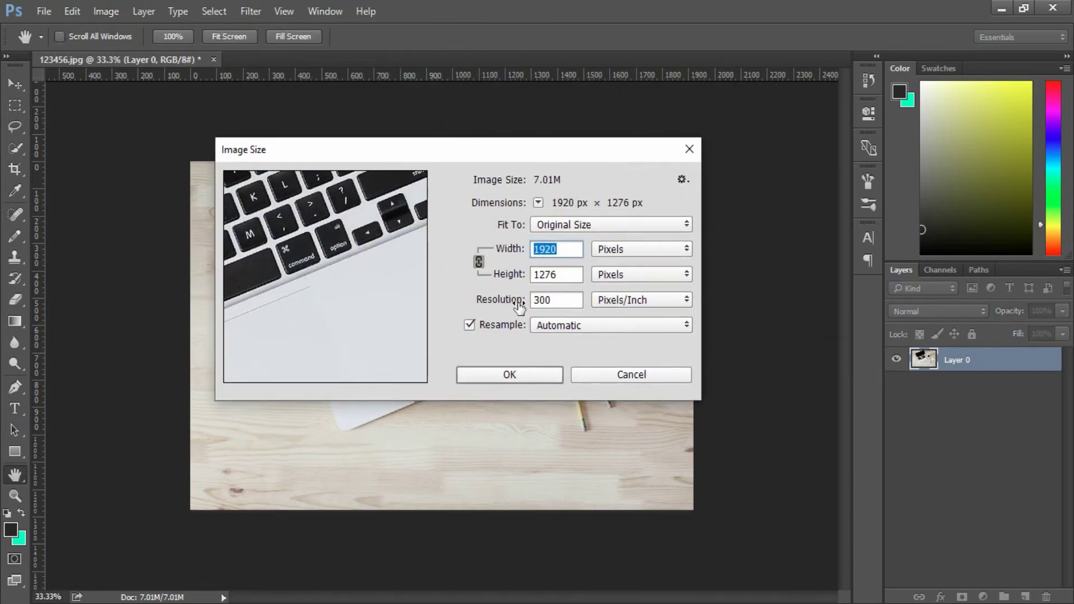
double_click(551, 301)
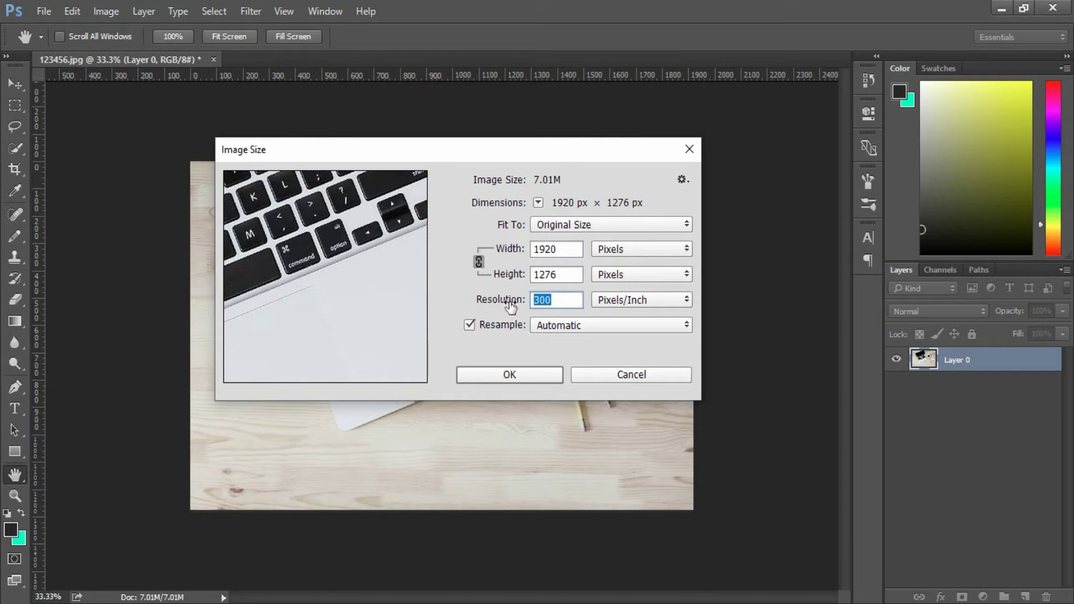
type("72")
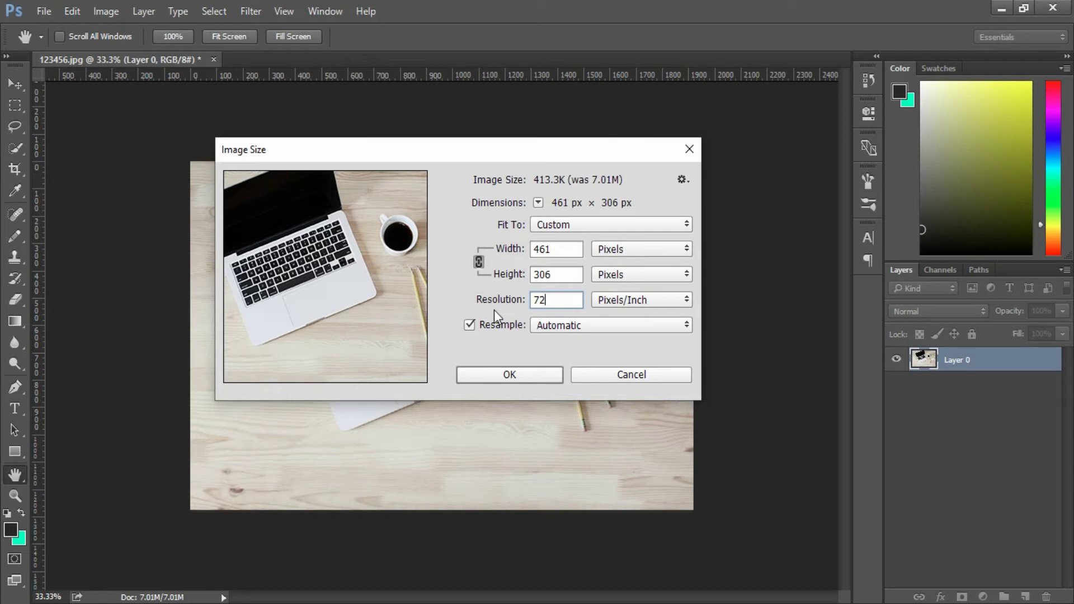
Set the image width to 1080 pixels with proportions linked and apply the resize
left_click(543, 300)
left_click_drag(543, 300, 526, 306)
left_click(547, 299)
left_click_drag(551, 253, 486, 258)
type("1080")
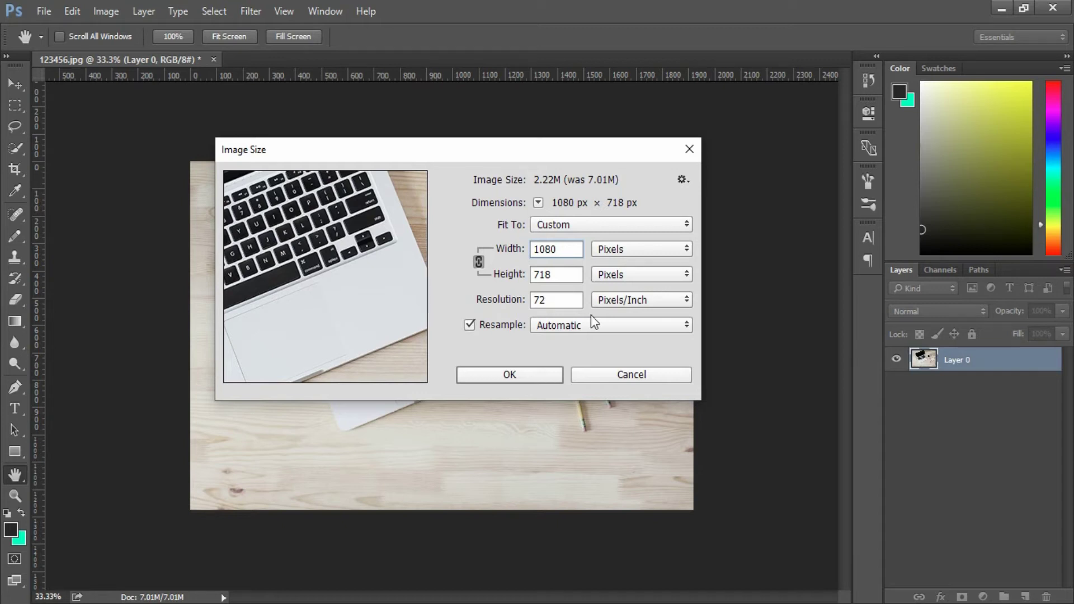
key("t")
left_click(512, 377)
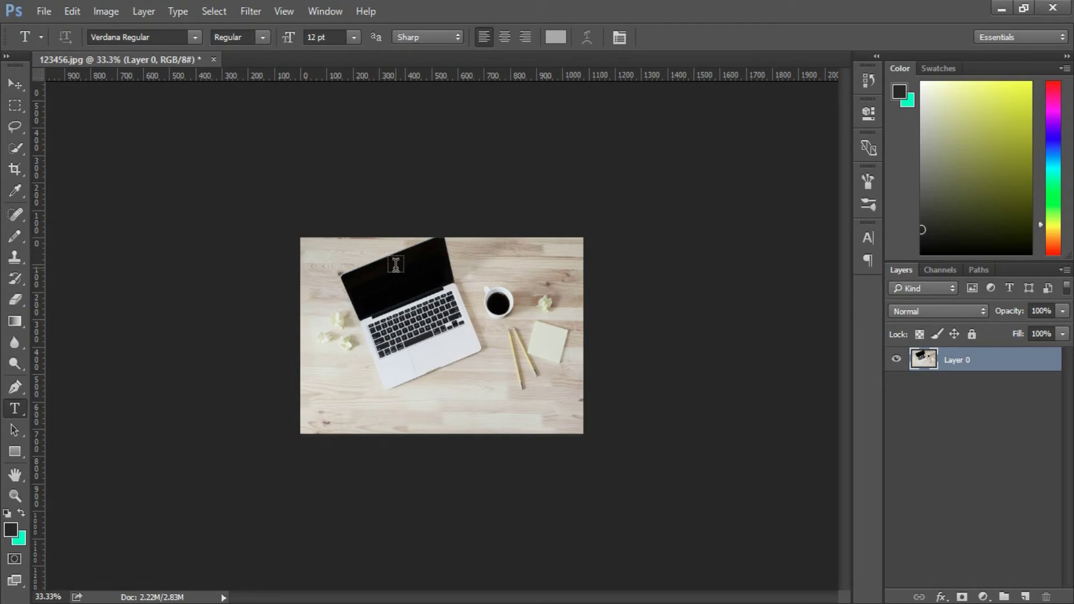
Save the resized image to the Desktop in JPEG format as 123456.jpg
left_click(45, 12)
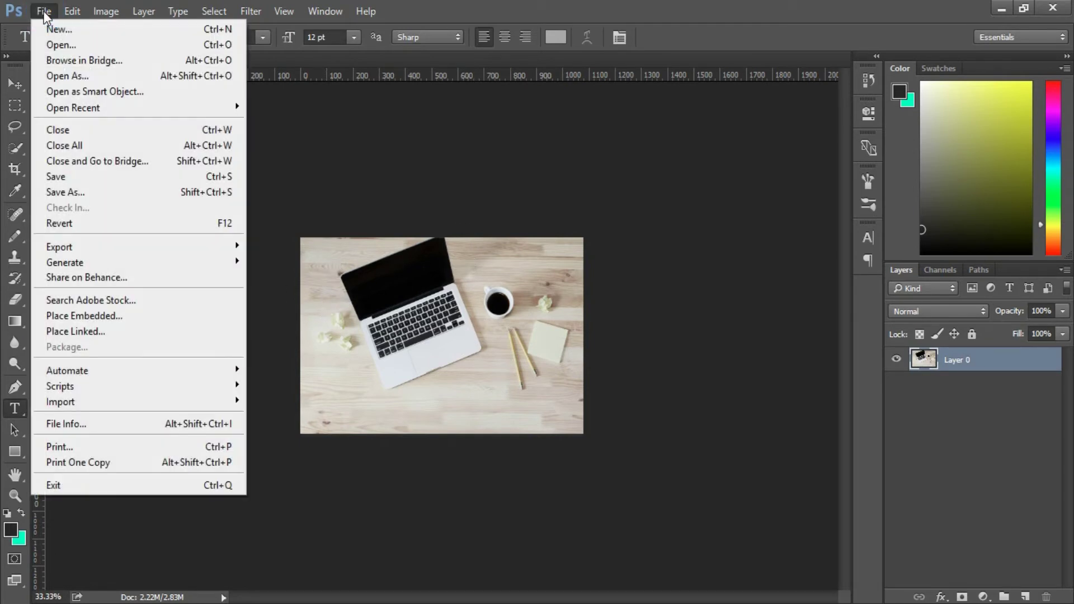
left_click(74, 193)
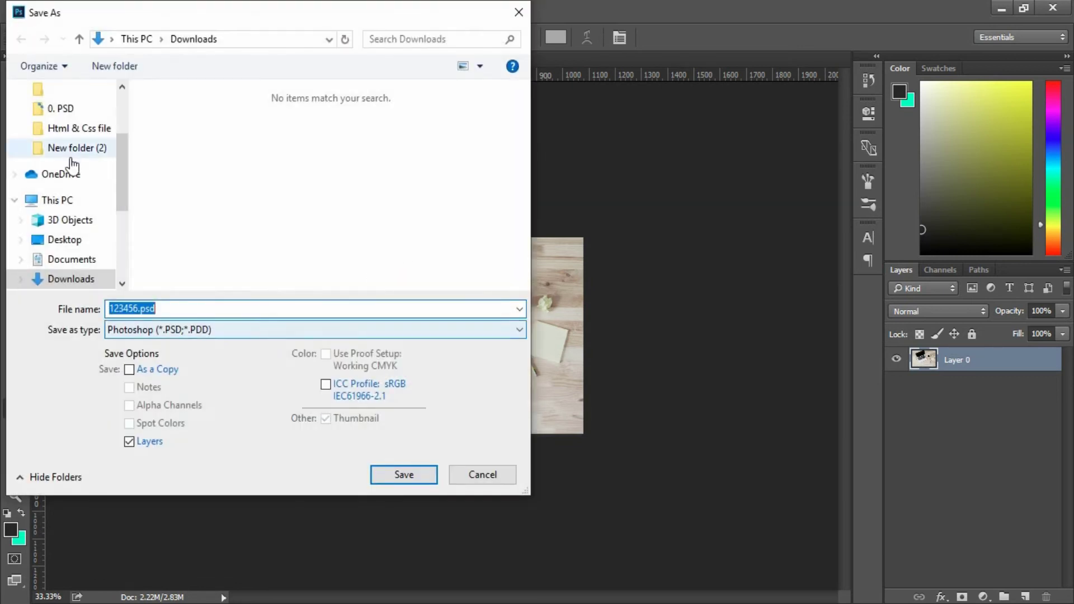
scroll(50, 224, "up", 3)
left_click(88, 124)
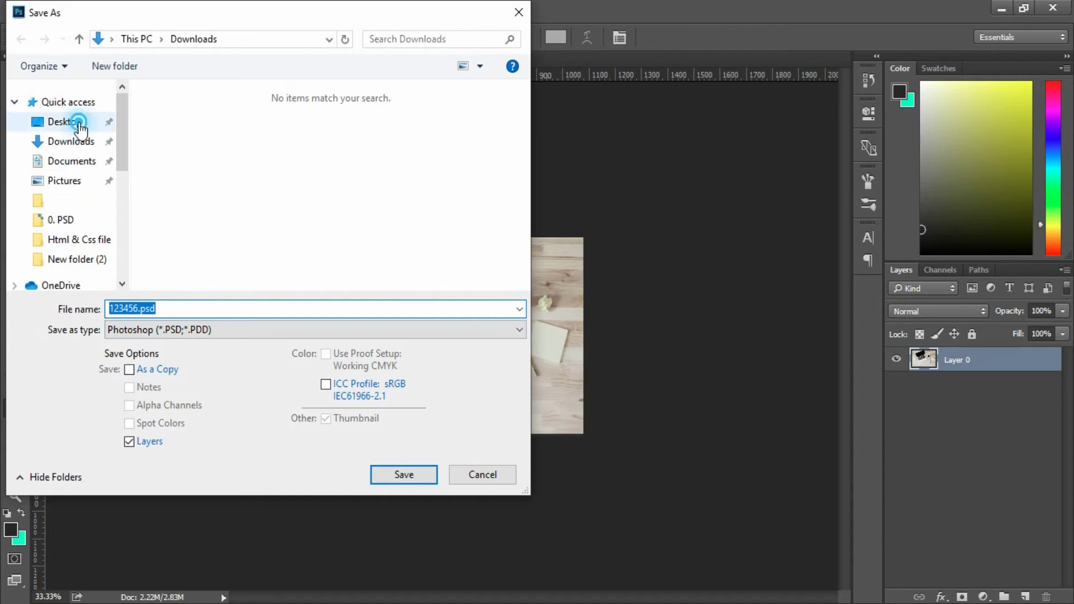
left_click(185, 335)
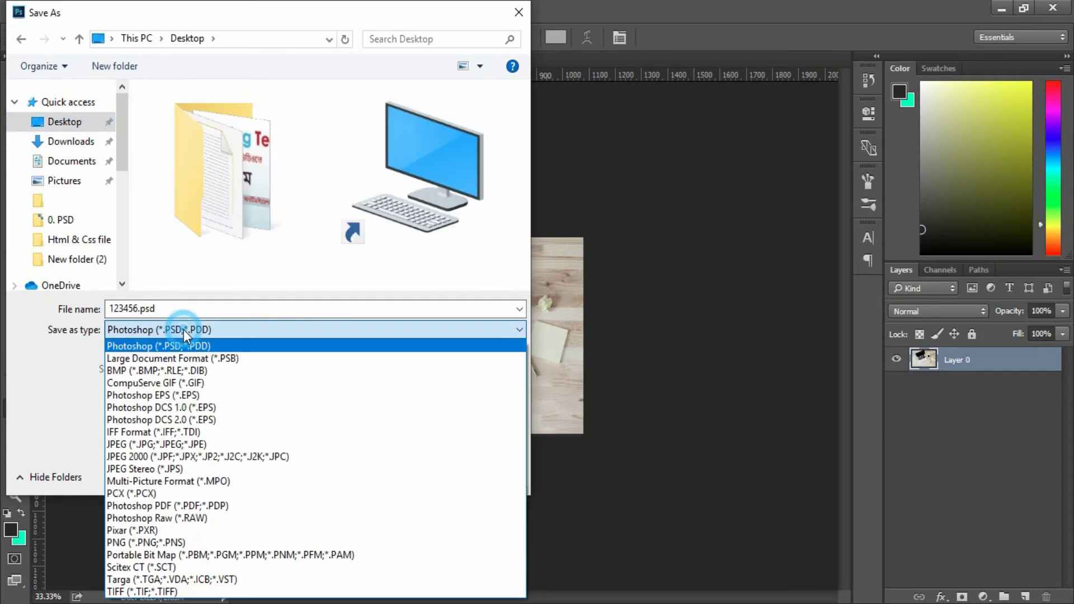
left_click(188, 446)
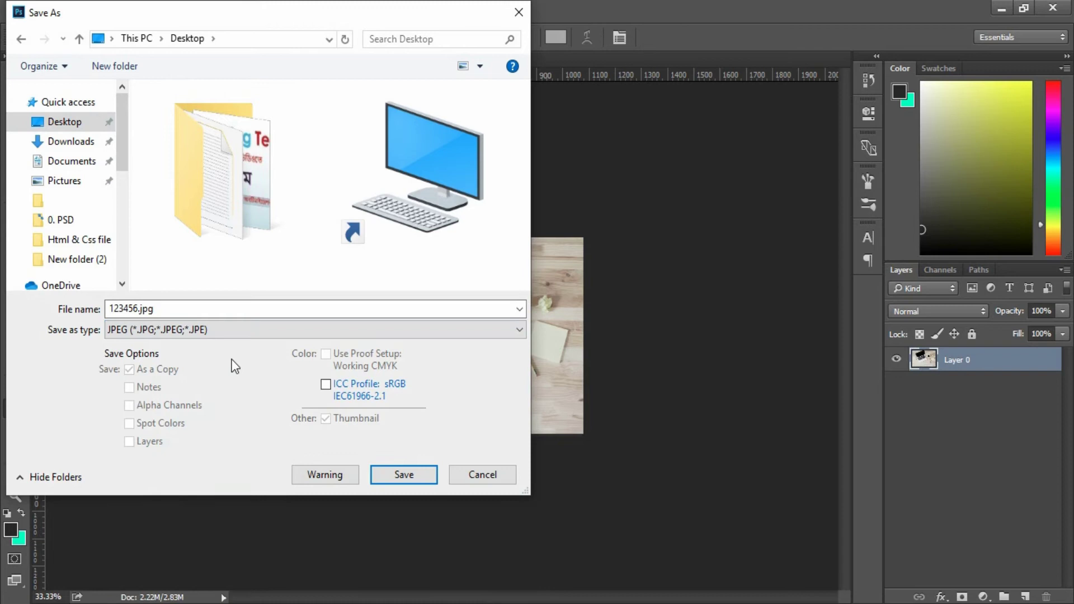
left_click(398, 475)
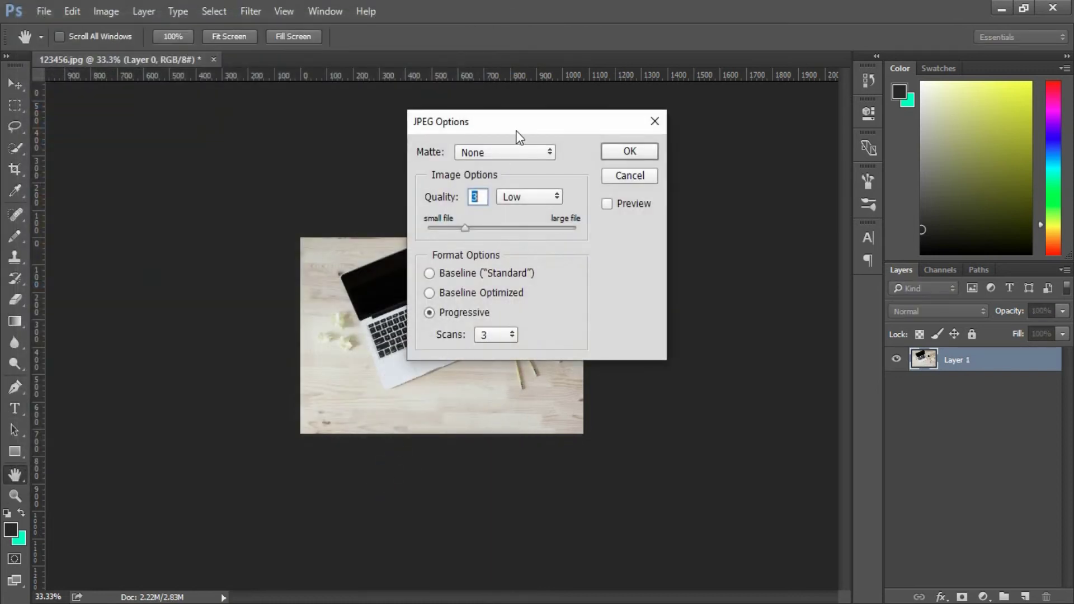
Set the JPEG quality to Low at 3 and finish the export
left_click_drag(509, 122, 381, 151)
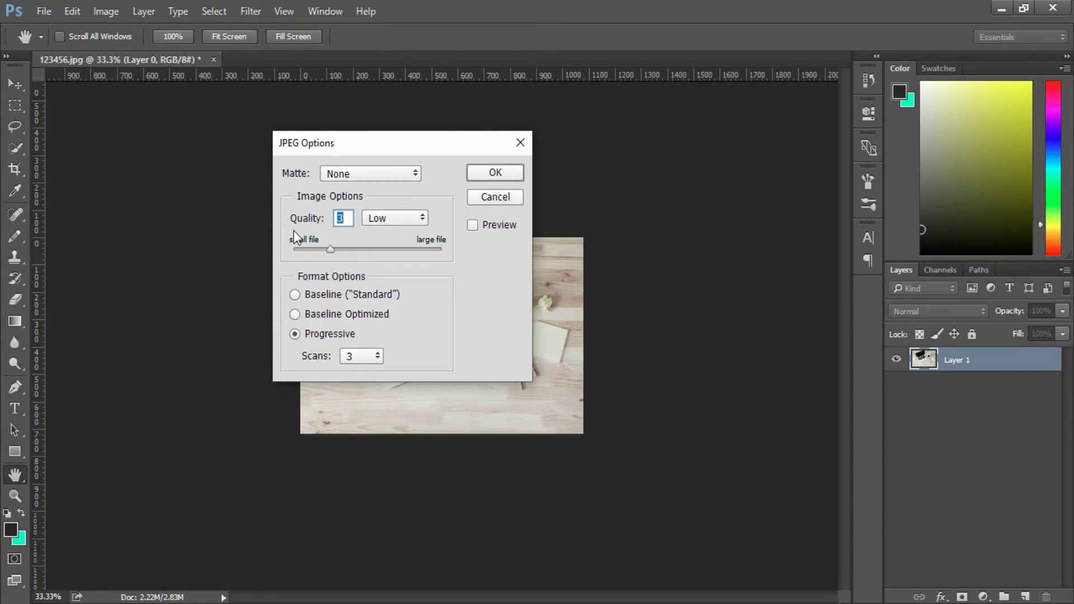
left_click(397, 220)
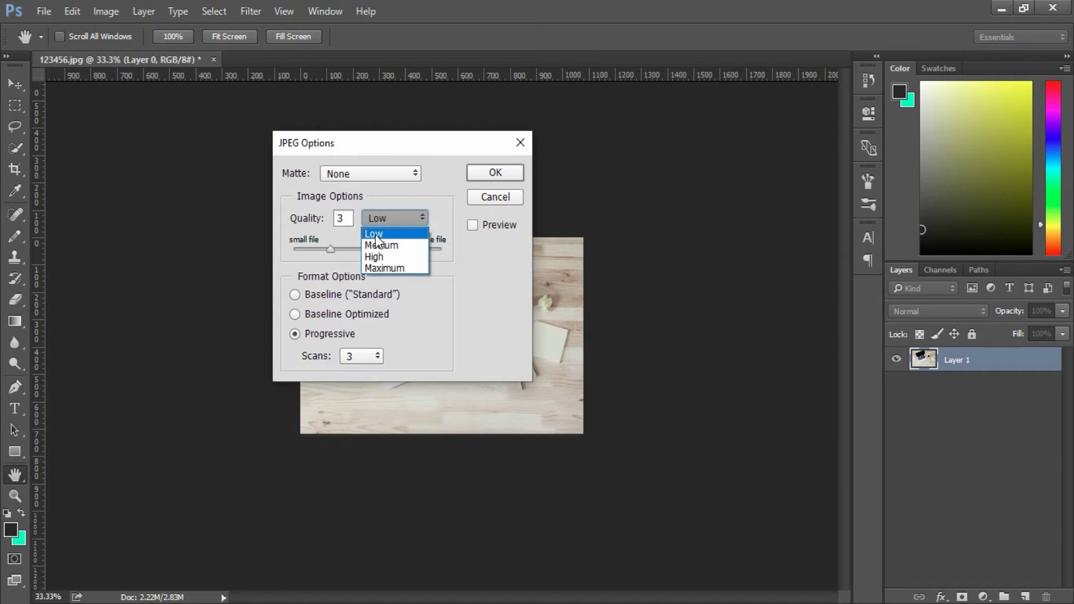
left_click(375, 234)
left_click_drag(331, 250, 279, 259)
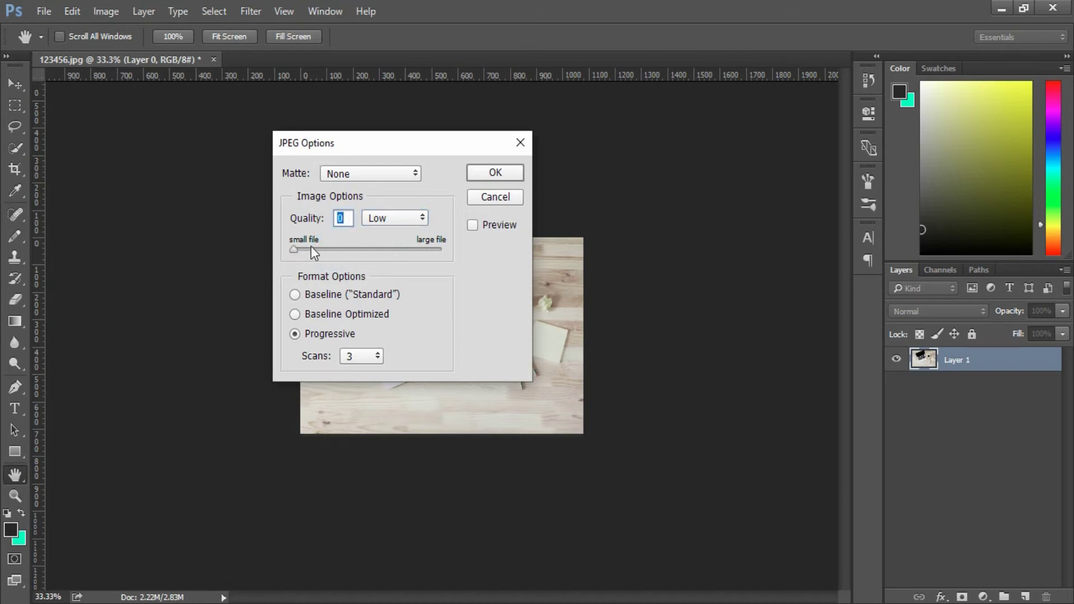
left_click_drag(293, 250, 331, 254)
left_click(341, 217)
left_click(493, 174)
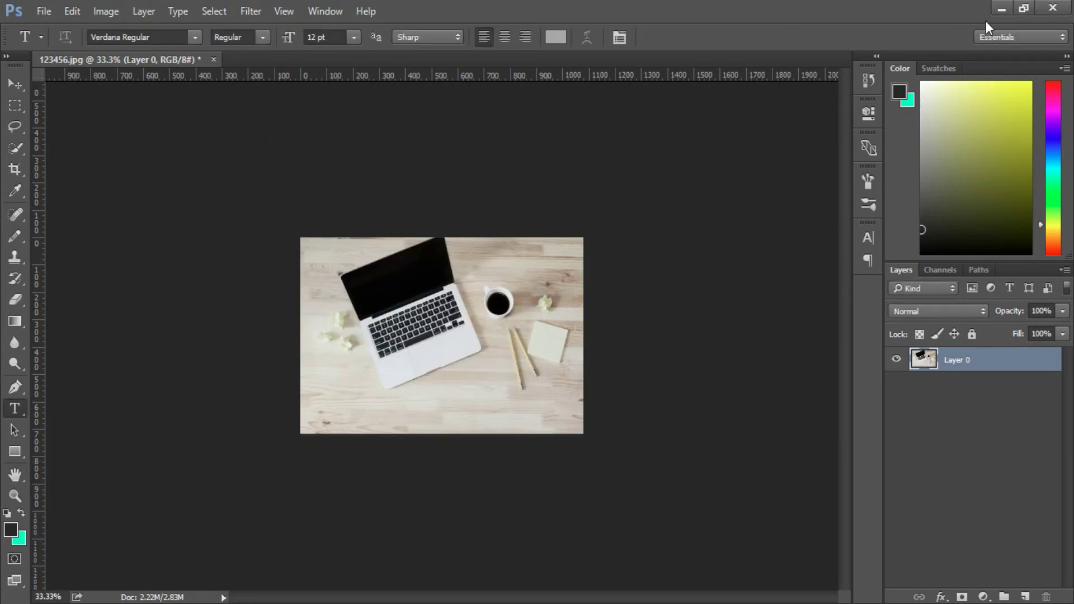
Switch to File Explorer and examine the file size of the exported 123456.jpg on the Desktop through its properties
left_click(1000, 9)
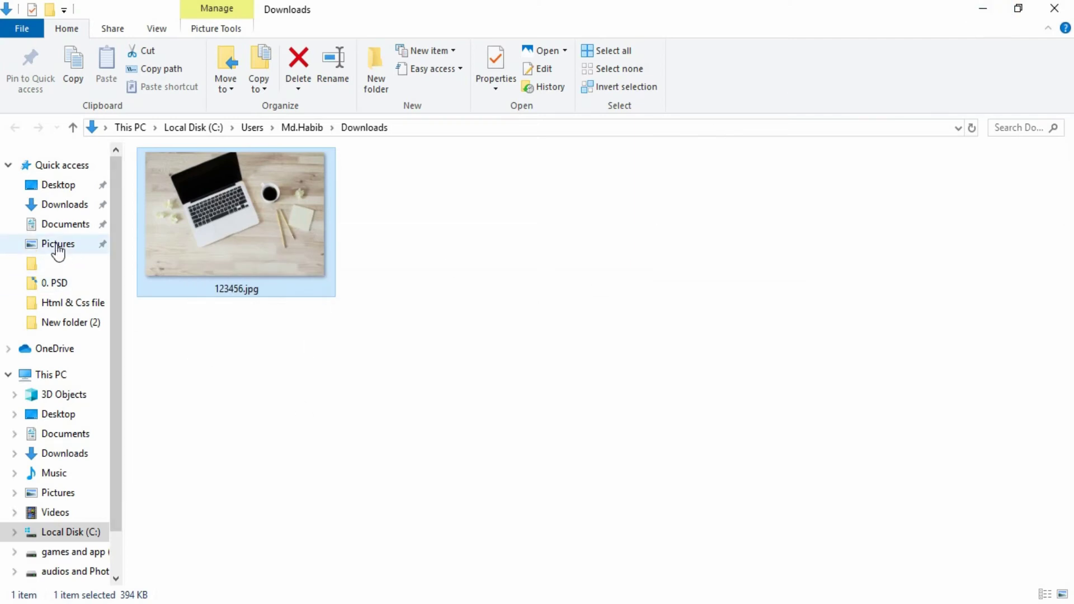
scroll(58, 250, "down", 1)
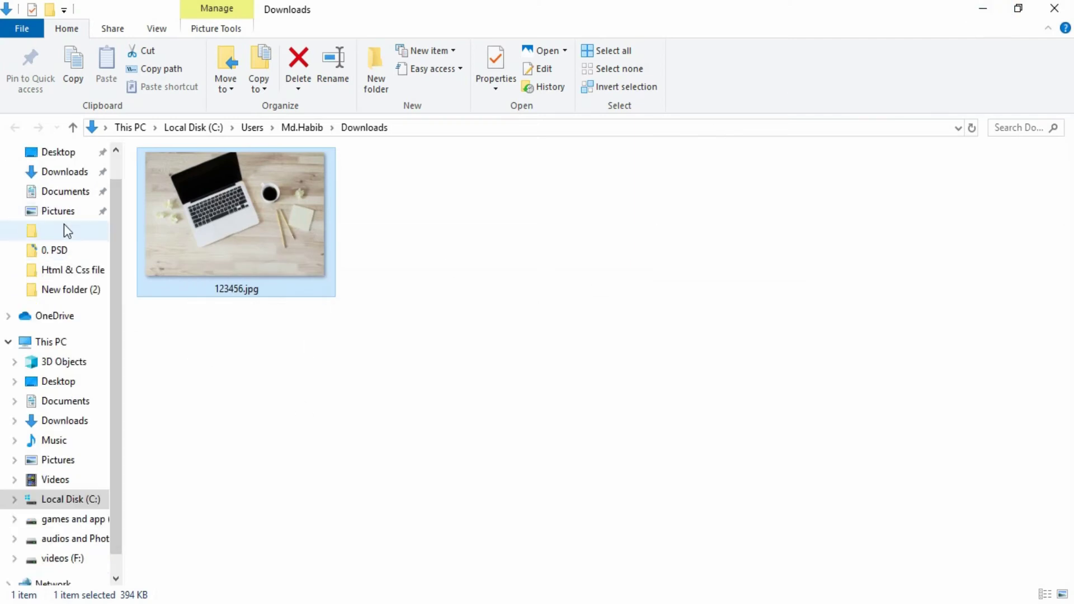
scroll(61, 195, "up", 1)
left_click(63, 184)
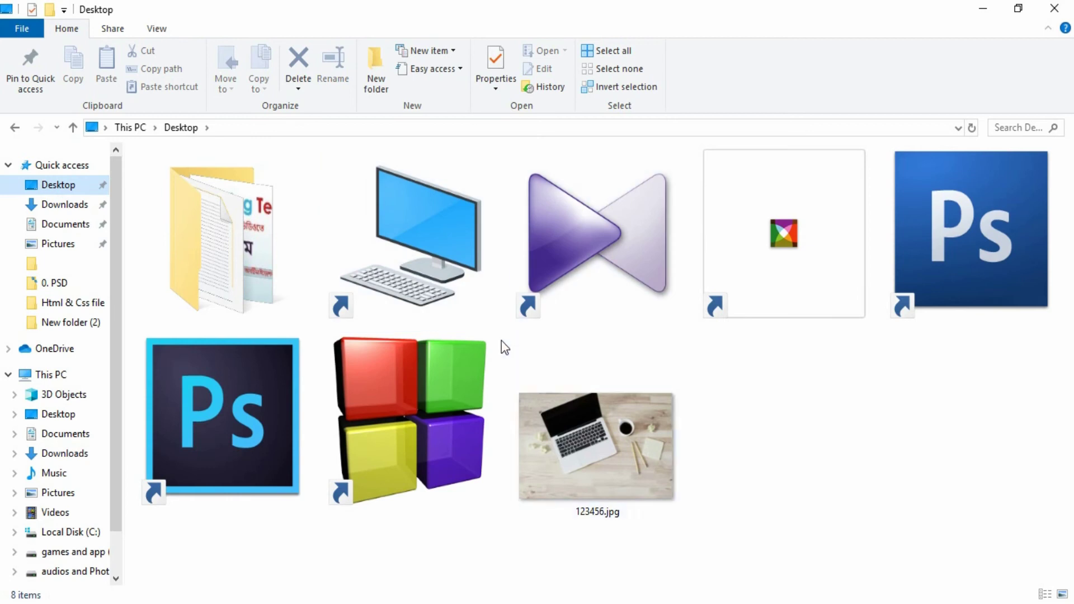
left_click(602, 447)
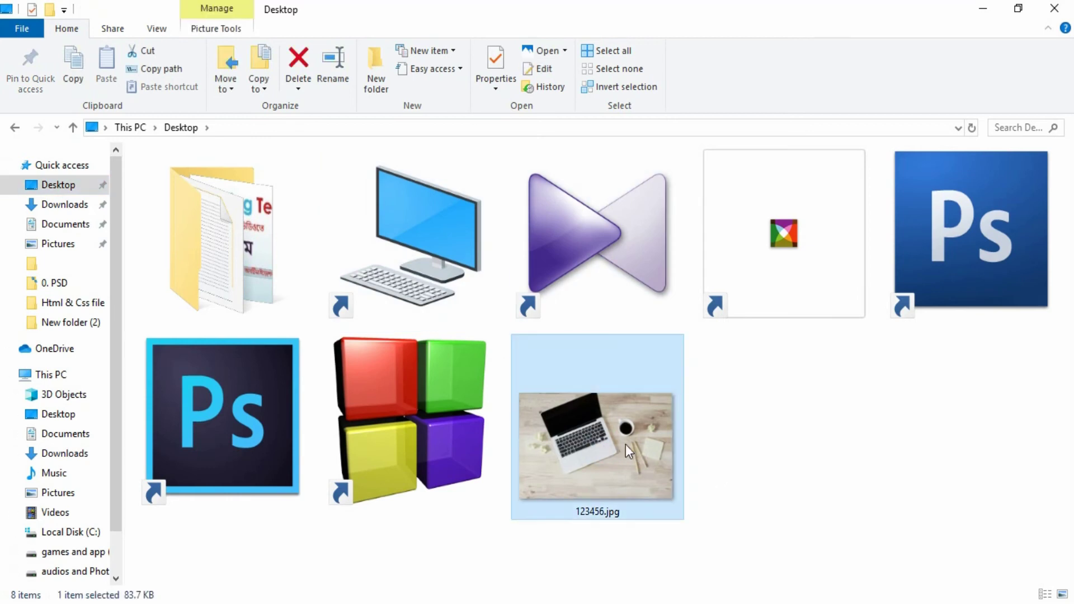
right_click(567, 460)
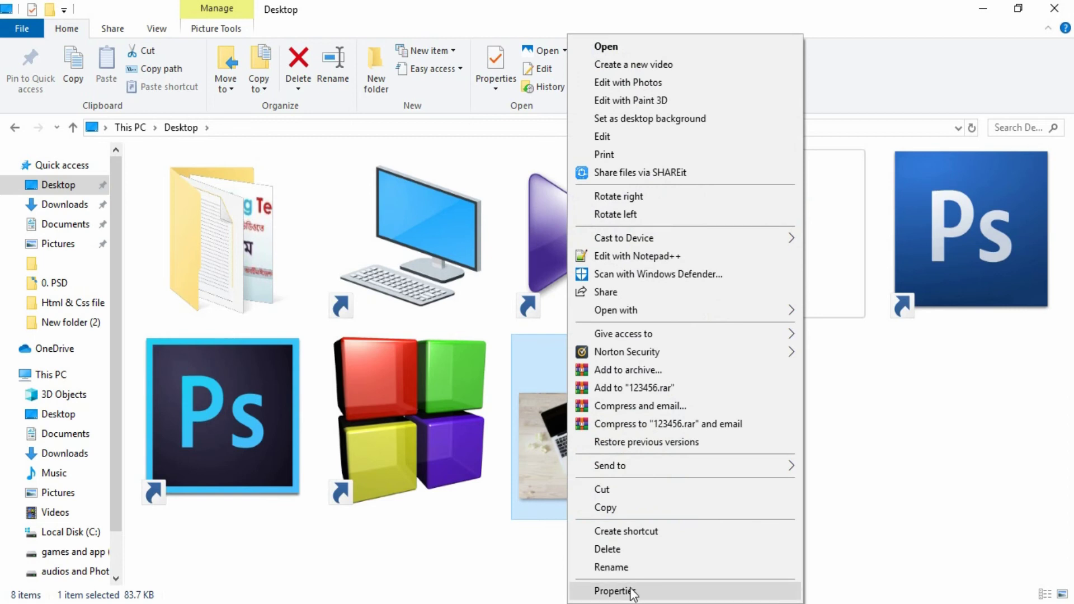
left_click(631, 591)
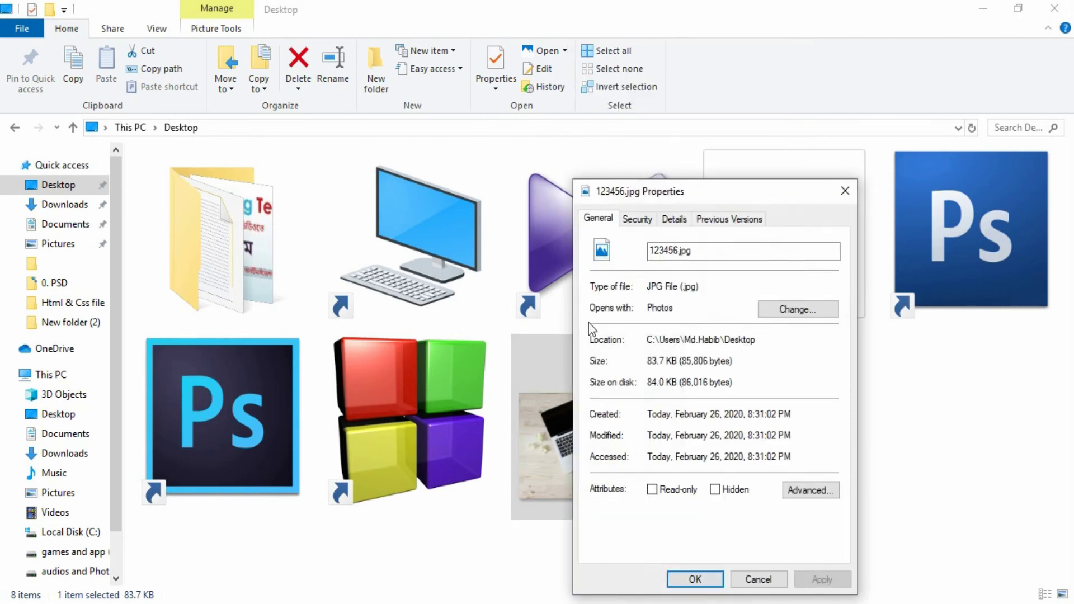
left_click_drag(732, 191, 487, 68)
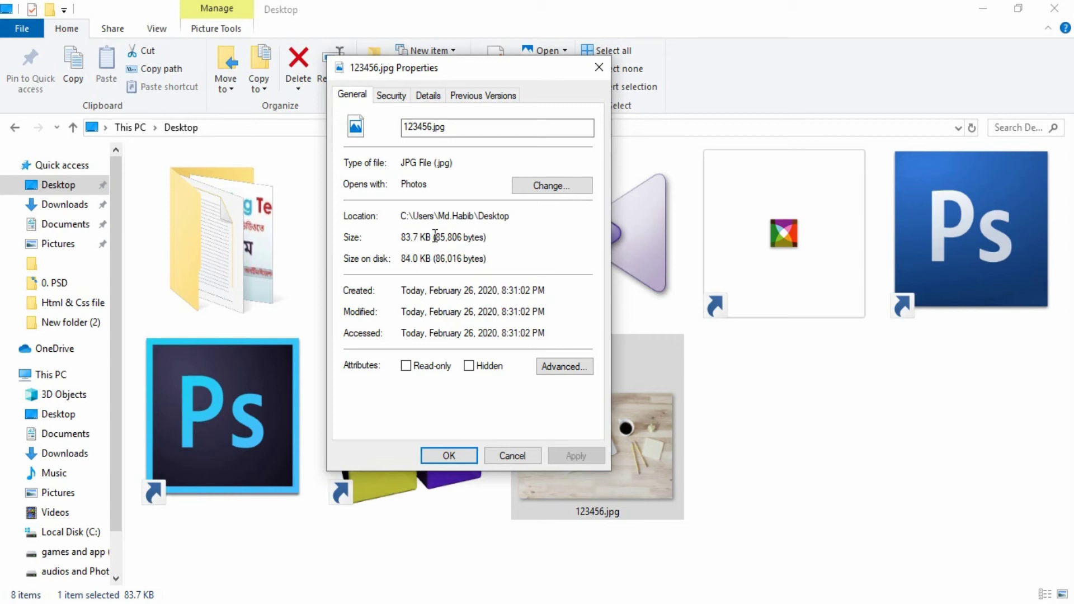
left_click(429, 128)
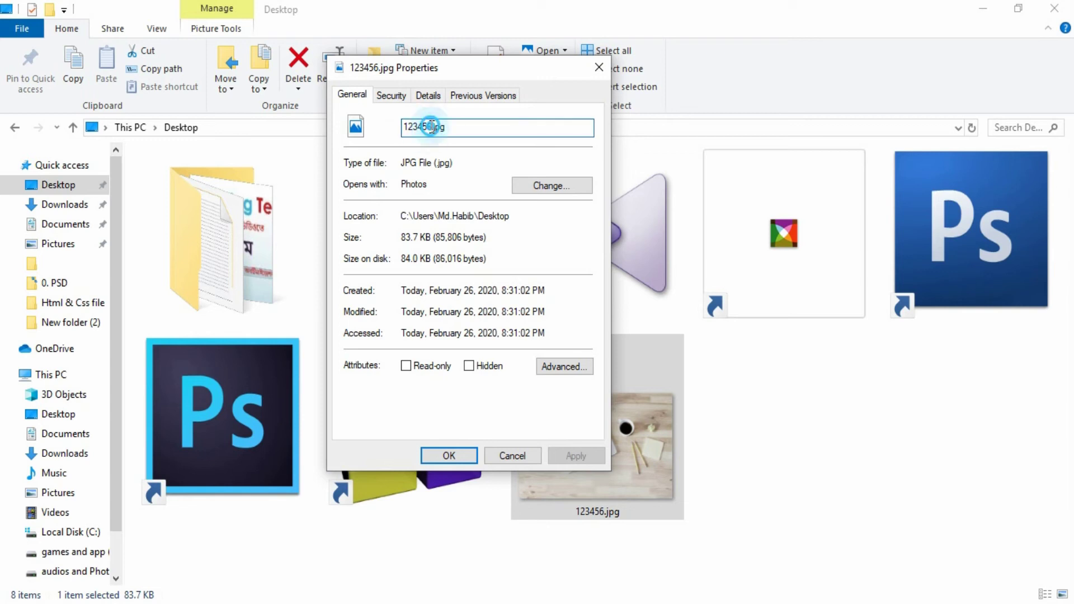
Copy the heading "How to create a blog" from the Notepad document and use it to replace 123456 in the image's file name
double_click(429, 127)
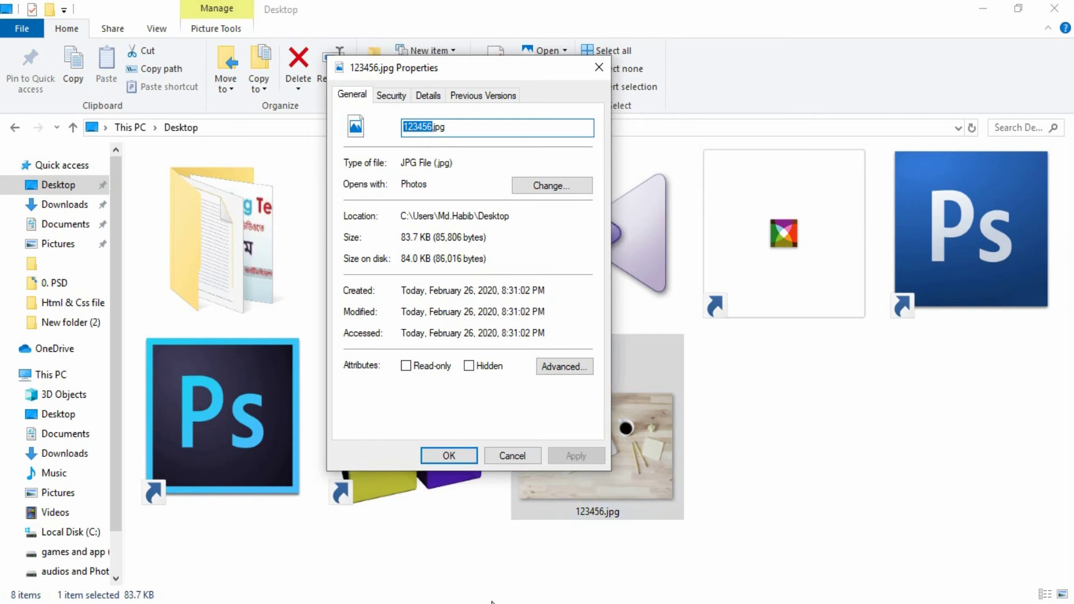
key("alt+Tab")
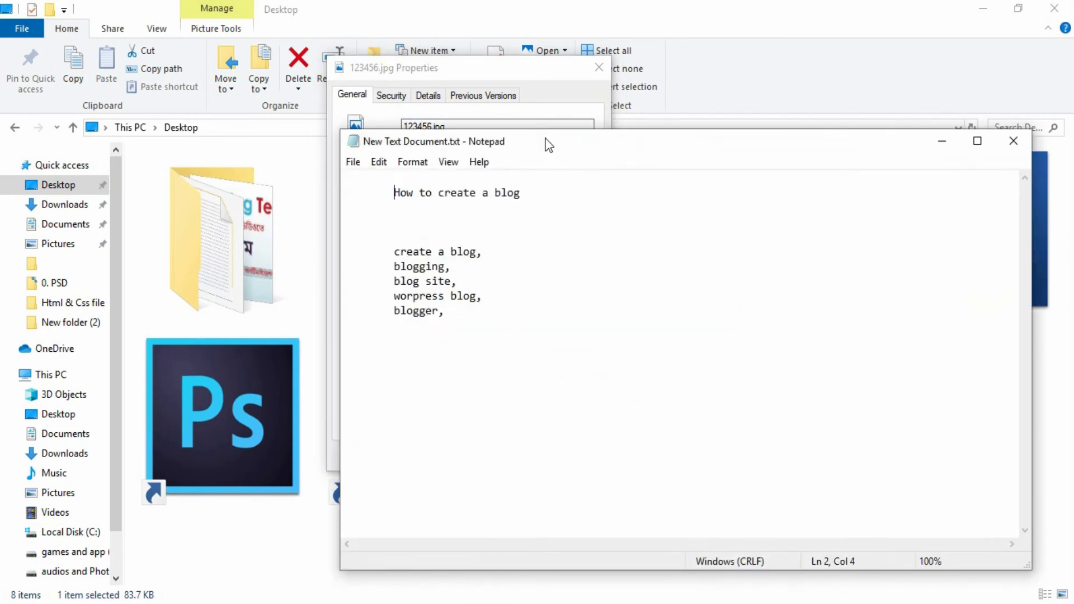
left_click_drag(649, 174, 827, 186)
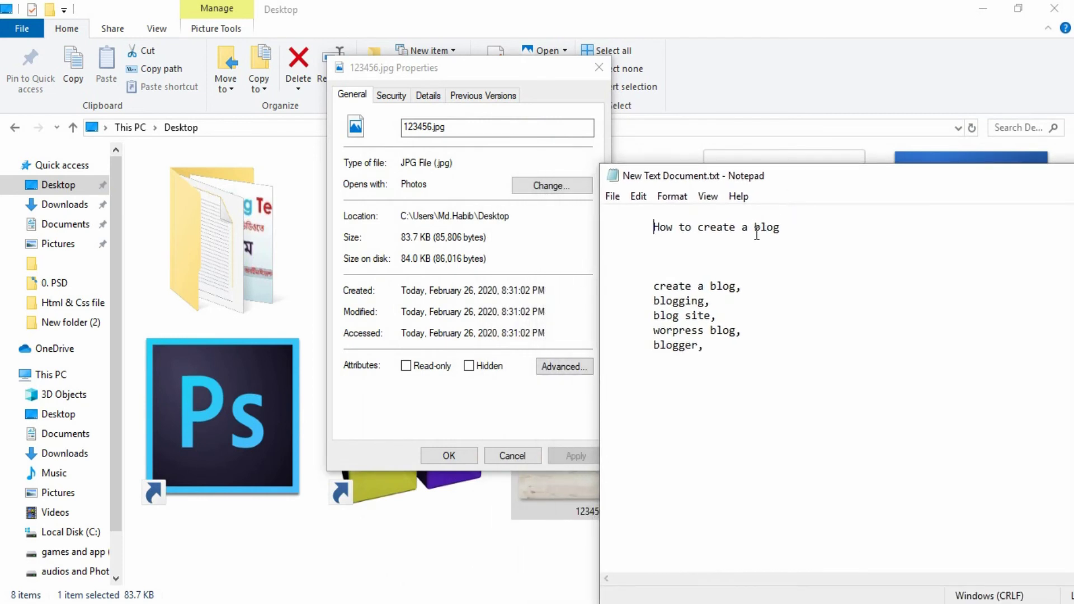
left_click_drag(785, 227, 655, 228)
key("ctrl+c")
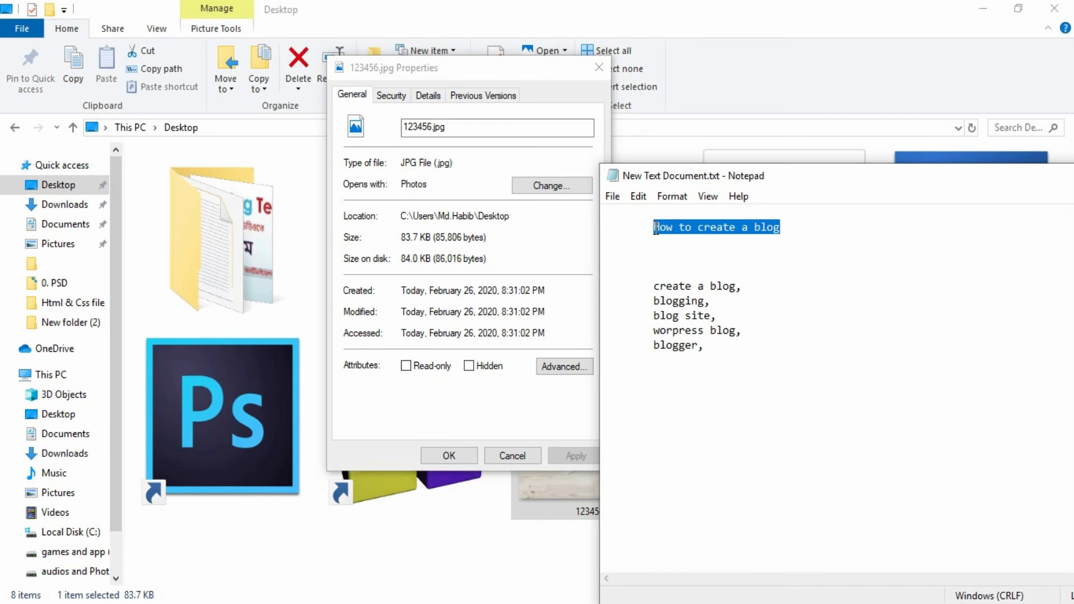
left_click(418, 138)
left_click_drag(402, 126, 435, 126)
key("ctrl+v")
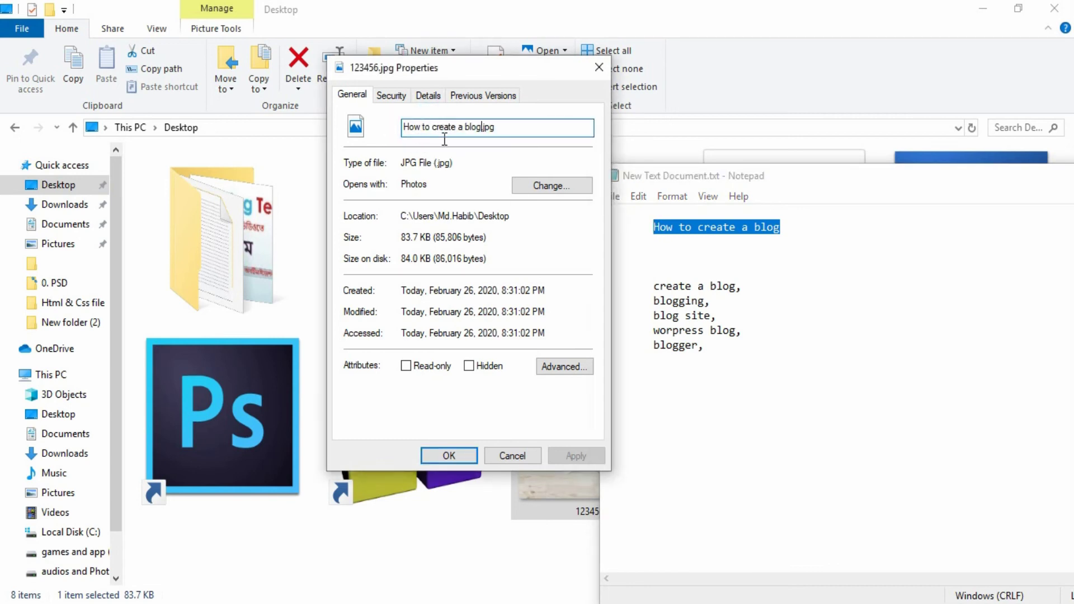
Set the Title in the image's detailed properties to "How to create a blog"
left_click(428, 98)
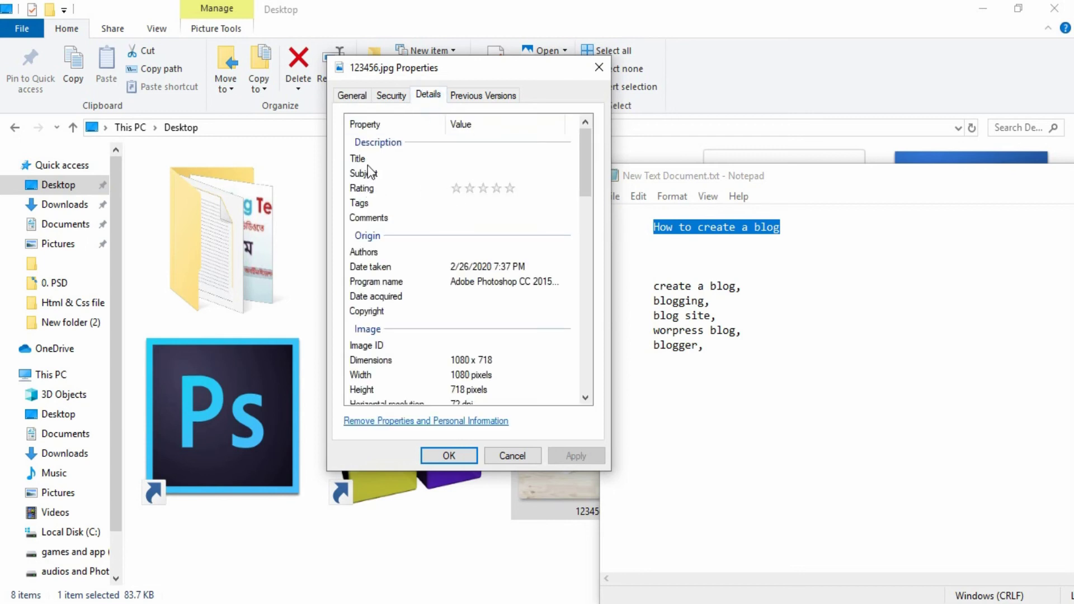
left_click(464, 159)
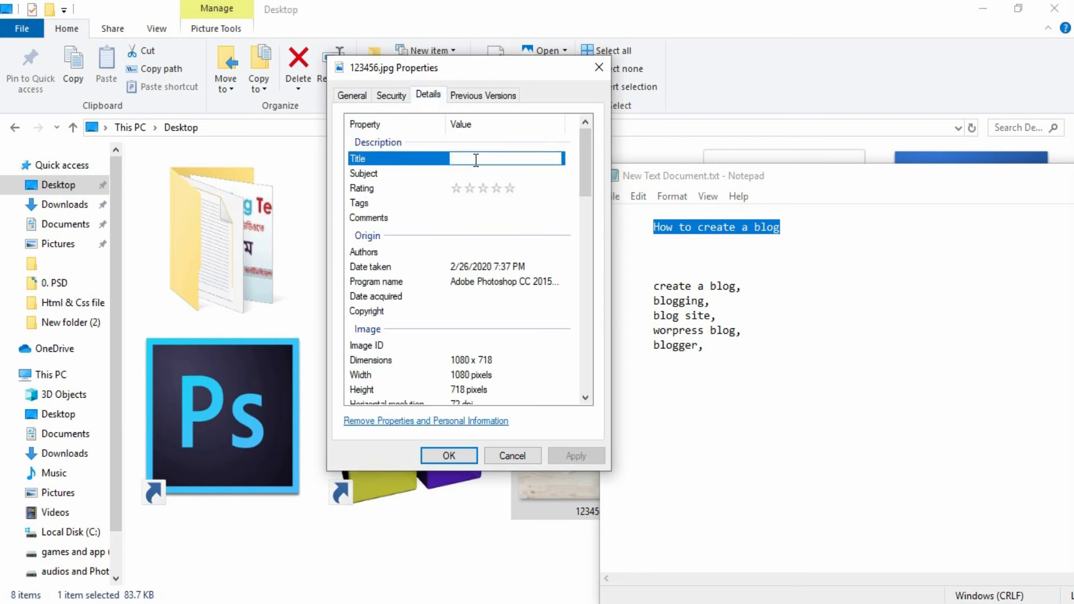
key("ctrl+v")
Set the image's Subject to "blog" and give it a five-star rating
left_click(478, 174)
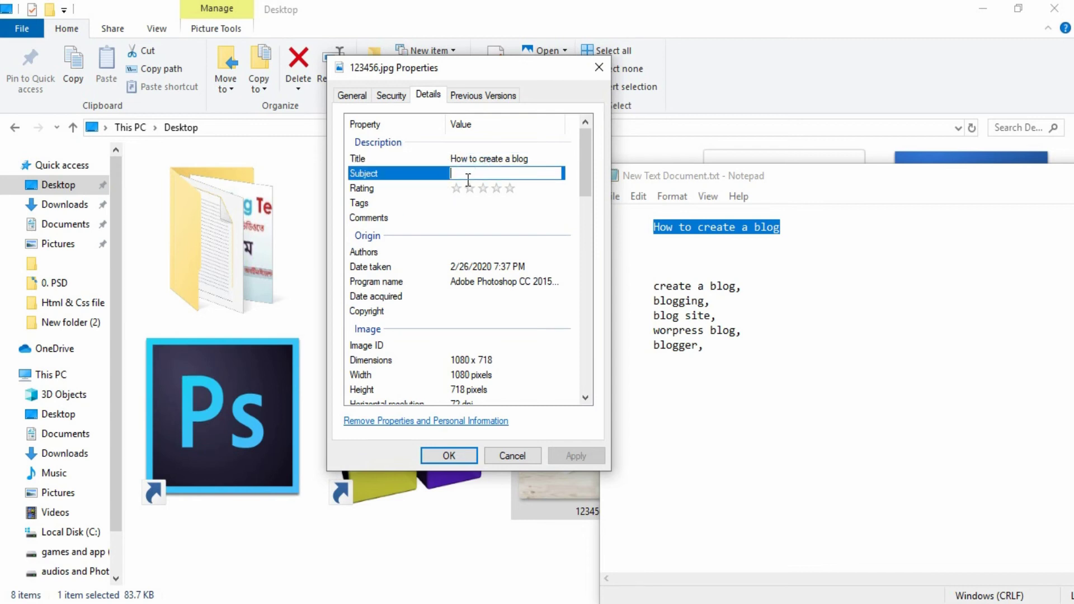
type("ন")
key("BackSpace")
key("BackSpace")
type("blo")
left_click(488, 188)
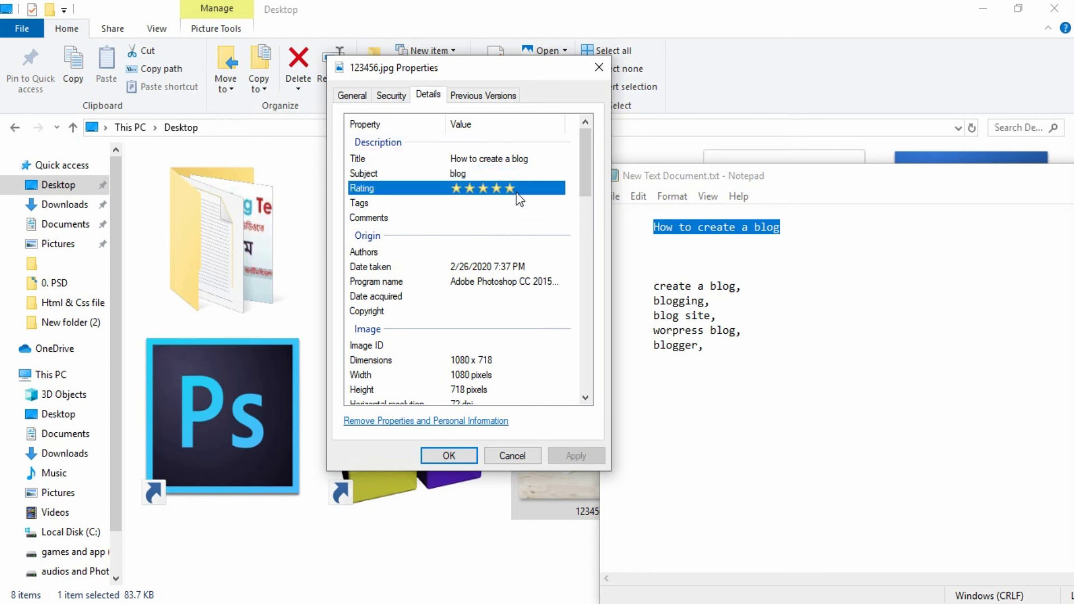
left_click(510, 189)
Copy the keyword list from "create a blog," to "blogger," in Notepad into the image's Tags property
left_click(407, 204)
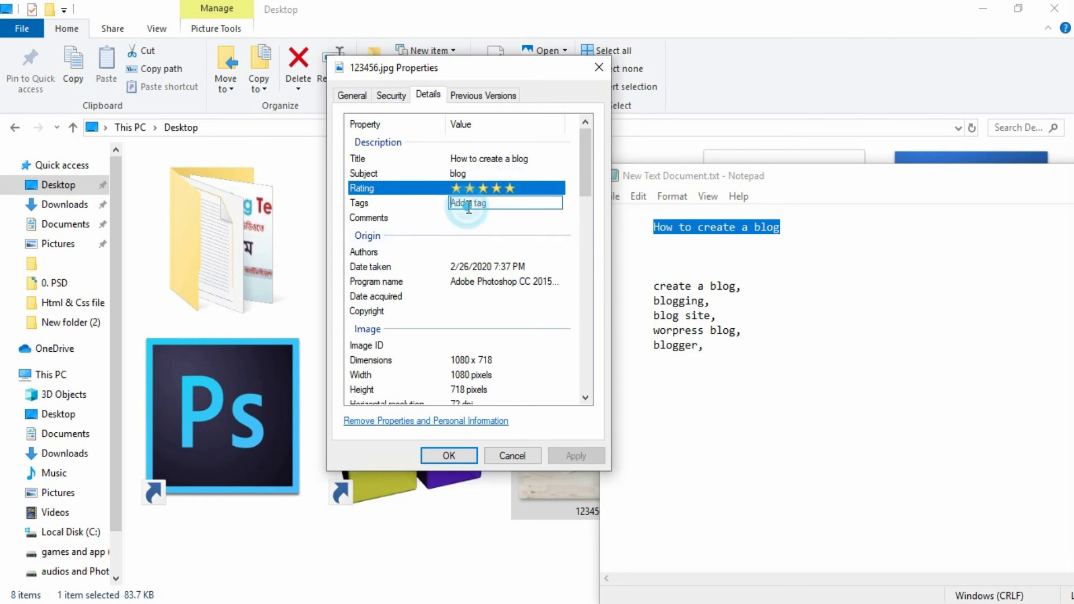
left_click_drag(715, 348, 652, 288)
key("ctrl+c")
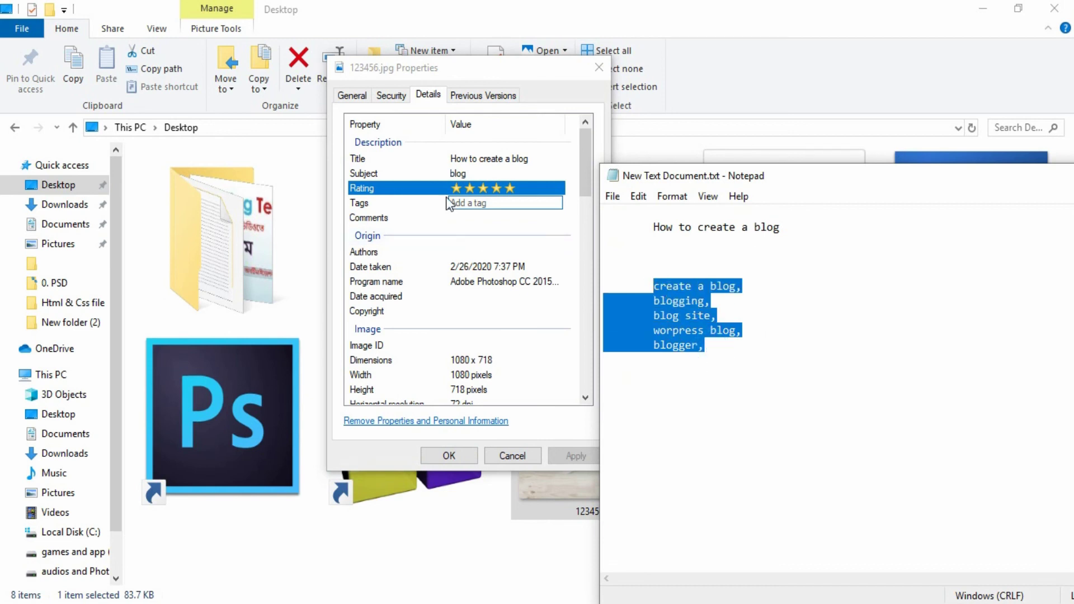
left_click(484, 203)
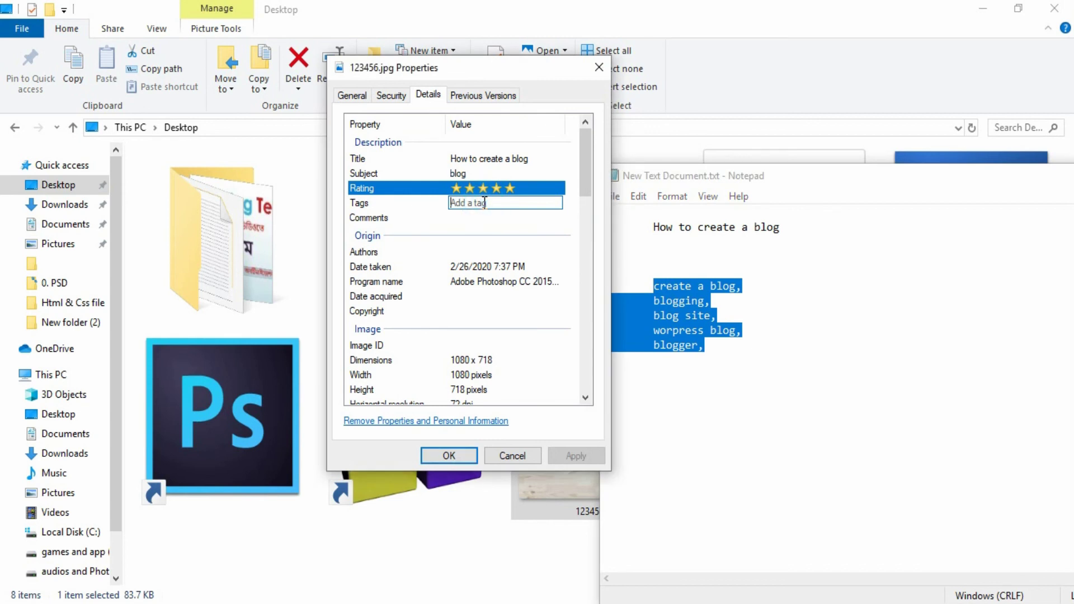
key("ctrl+v")
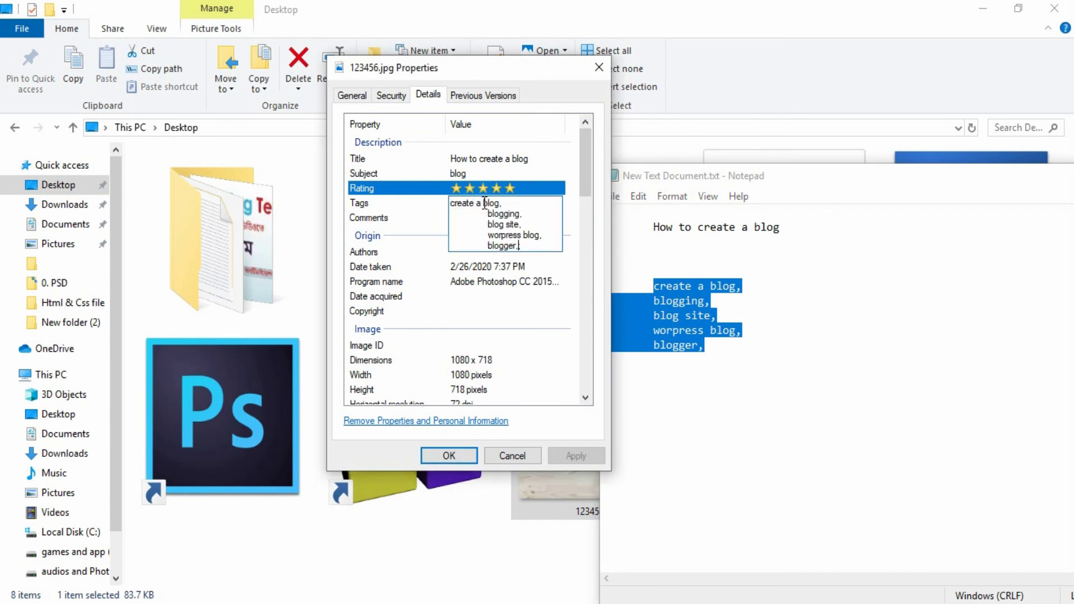
Remove the gaps before blogging, blog site, worpress blog and blogger so the tags form one continuous comma-separated entry
left_click(486, 217)
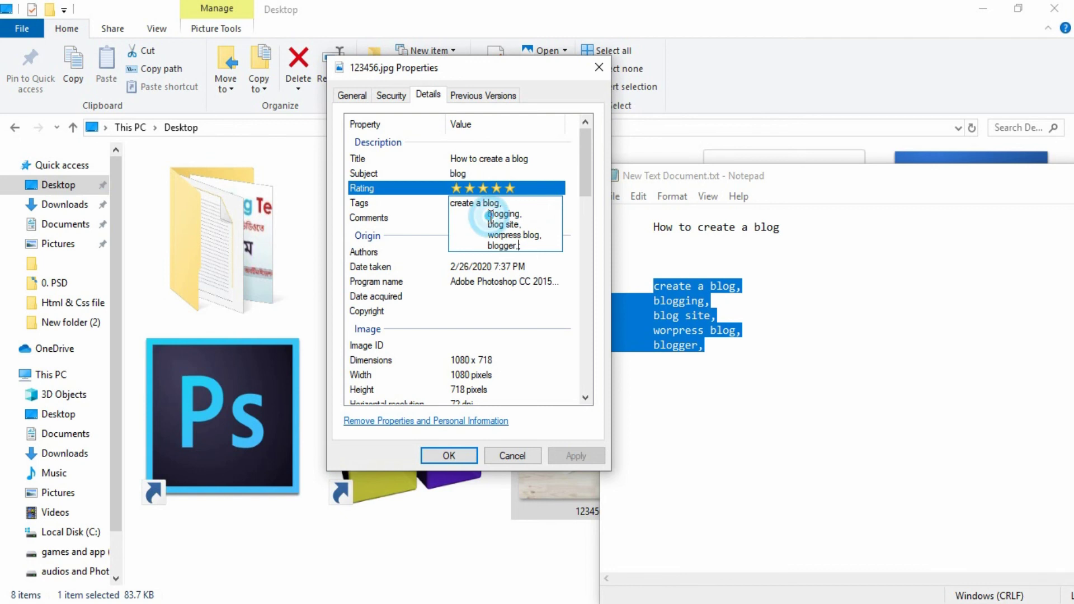
key("BackSpace")
left_click(486, 224)
key("BackSpace")
left_click(489, 235)
key("BackSpace")
left_click(490, 245)
key("BackSpace")
left_click(411, 229)
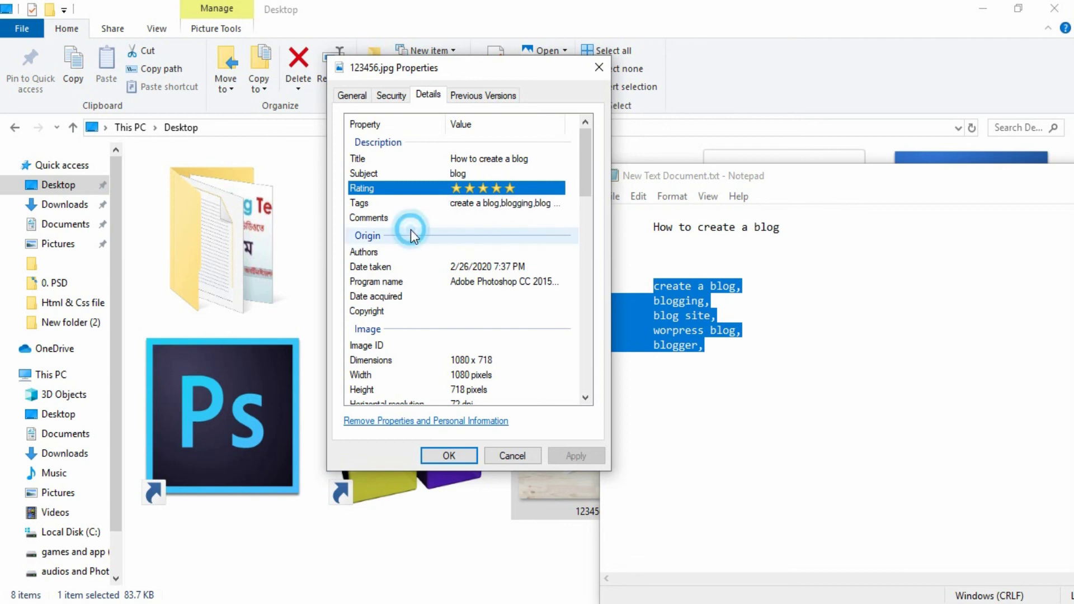
left_click(420, 228)
Set the image's Copyright property to habibblog.com
left_click(492, 220)
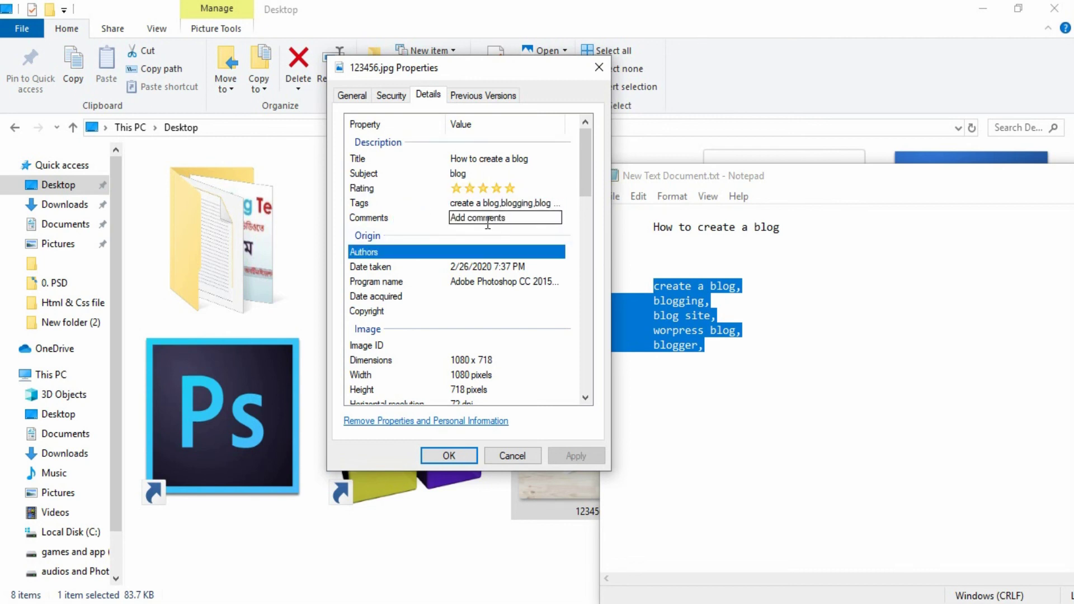
scroll(419, 313, "down", 2)
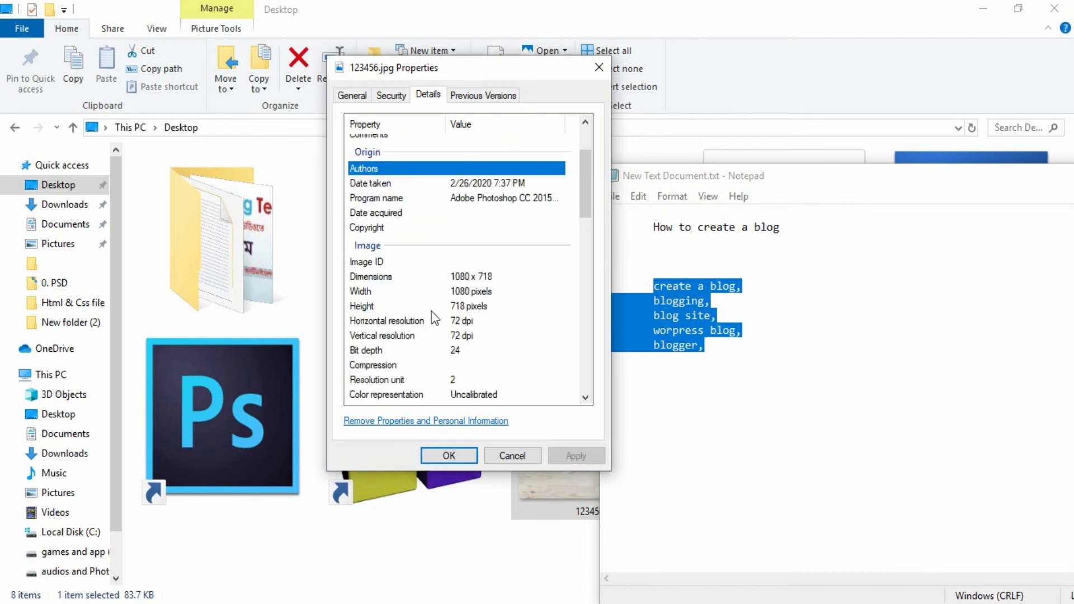
left_click(456, 229)
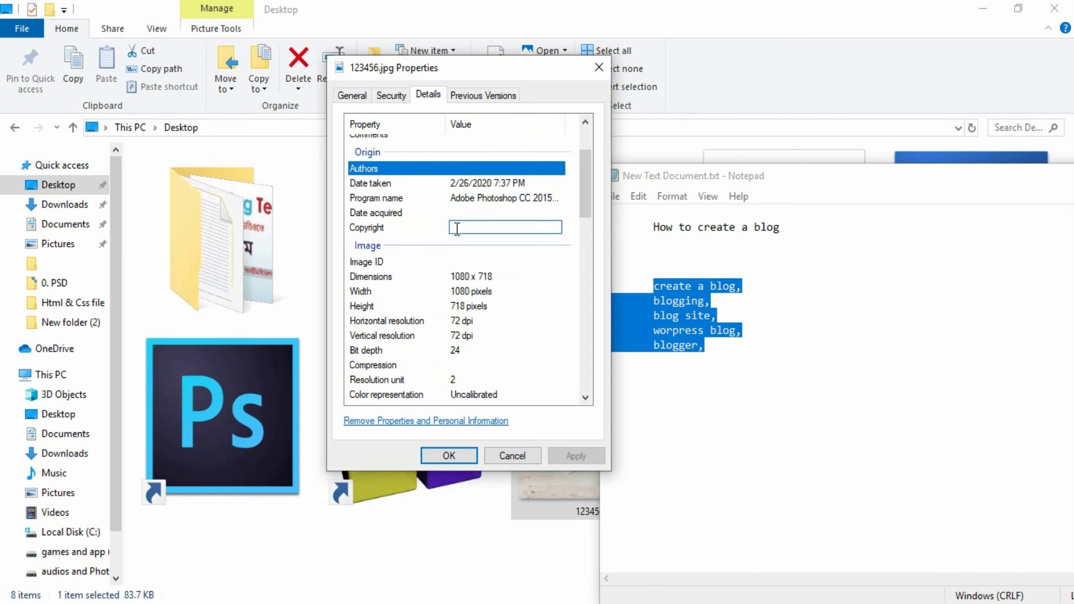
left_click(465, 226)
type("habibblog.com")
Review the remaining image details, save the property changes and minimize the Notepad window
scroll(506, 277, "down", 4)
scroll(501, 268, "down", 9)
scroll(464, 345, "up", 9)
scroll(458, 380, "up", 3)
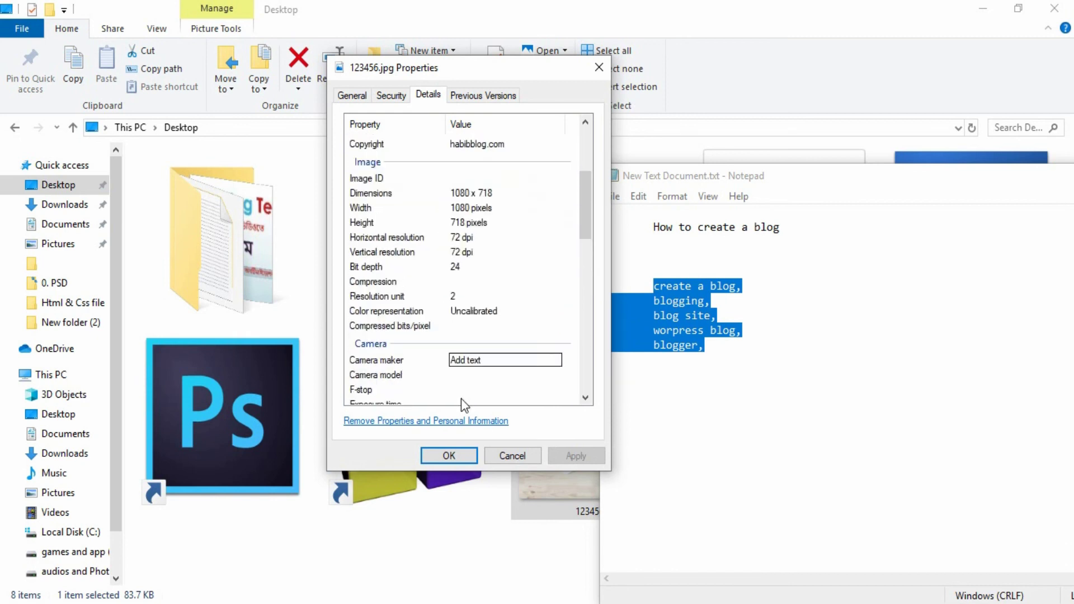
left_click(453, 455)
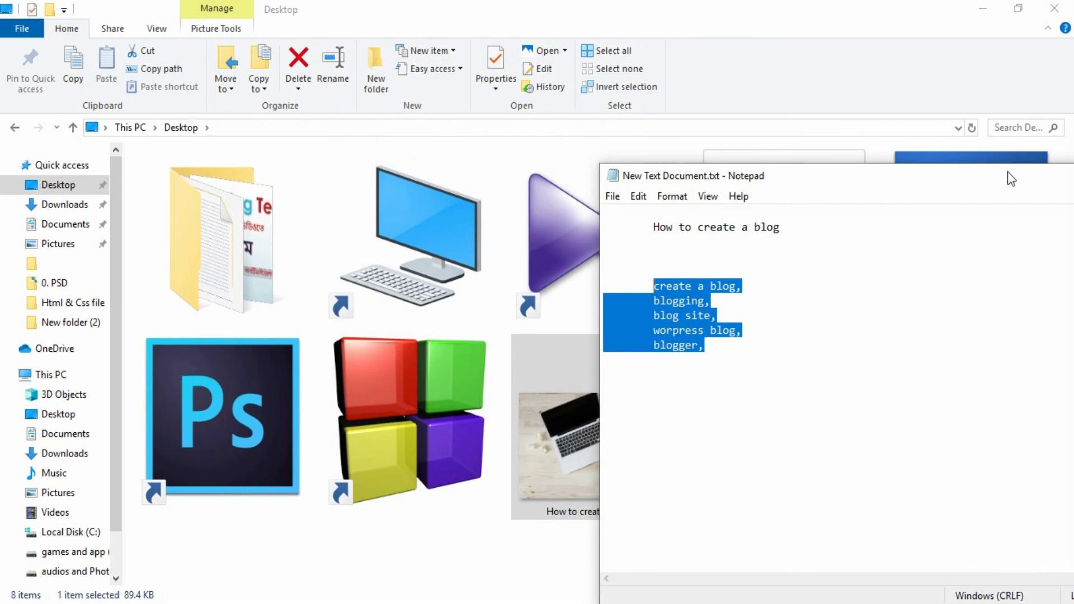
left_click_drag(1004, 175, 713, 177)
left_click(915, 171)
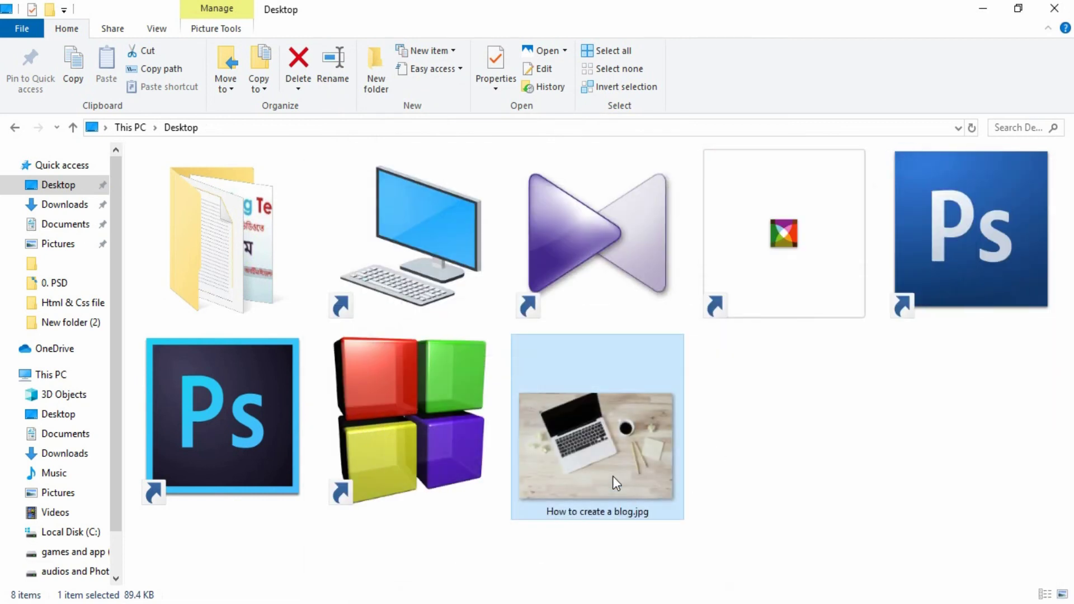
View How to create a blog.jpg in Photos to check its quality, and return to the Desktop folder
right_click(572, 443)
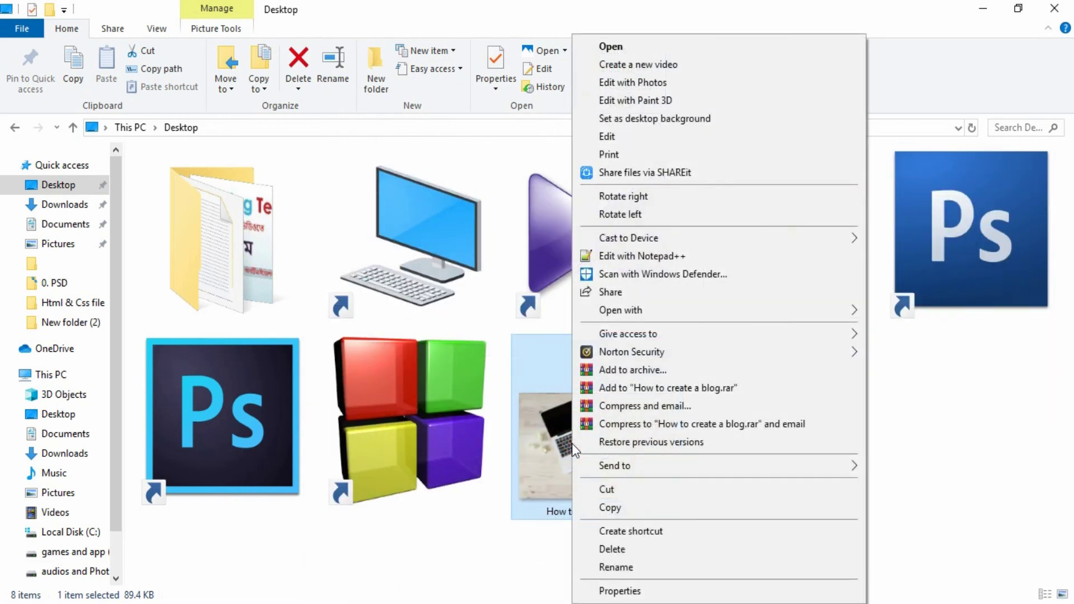
left_click(515, 542)
mouse_move(595, 446)
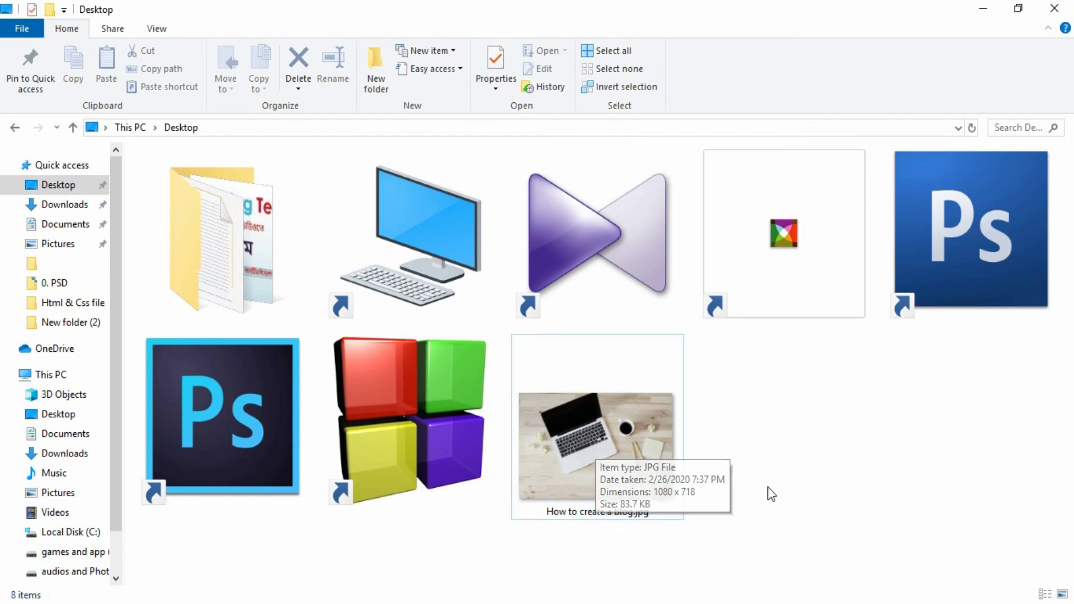
double_click(633, 431)
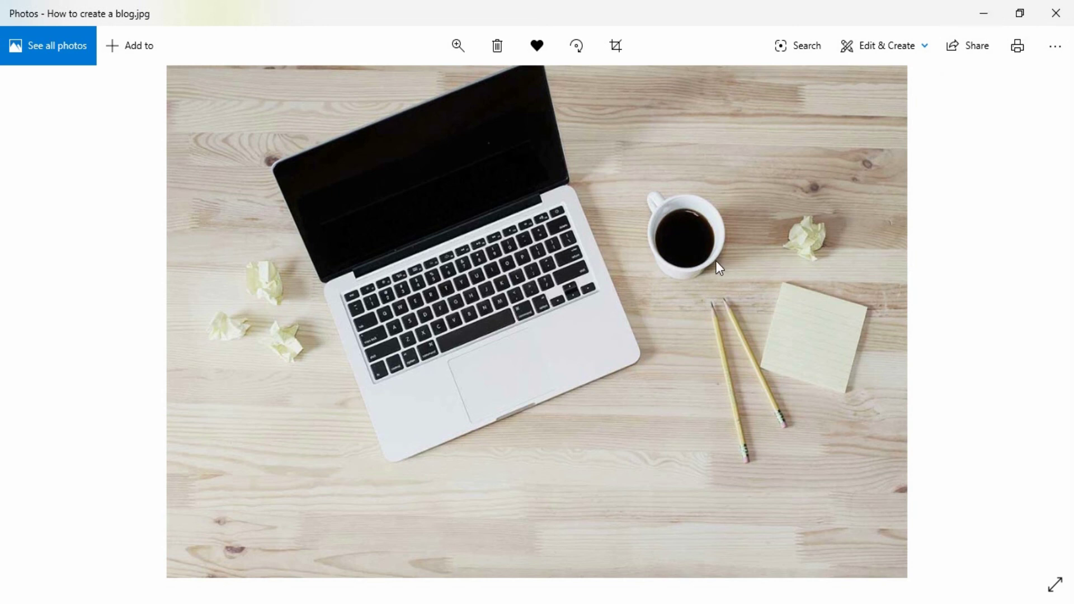
left_click(984, 14)
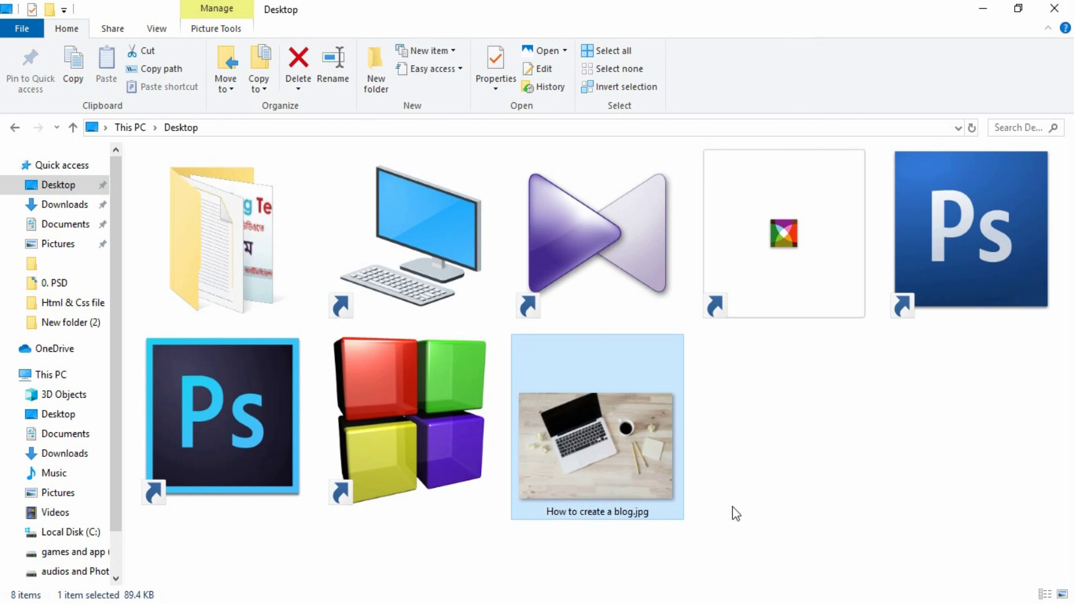
left_click(770, 495)
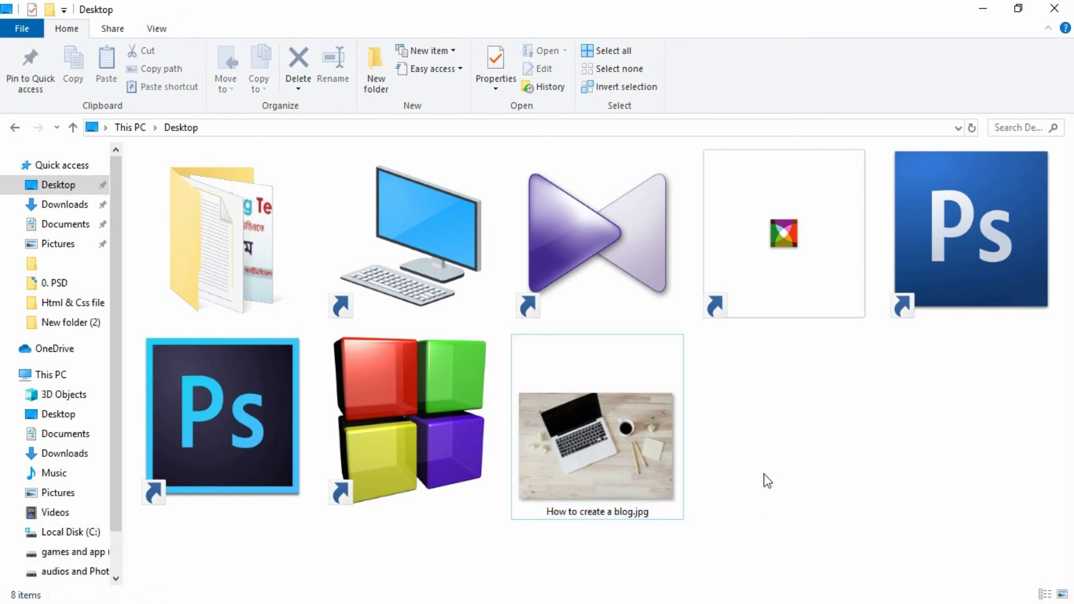